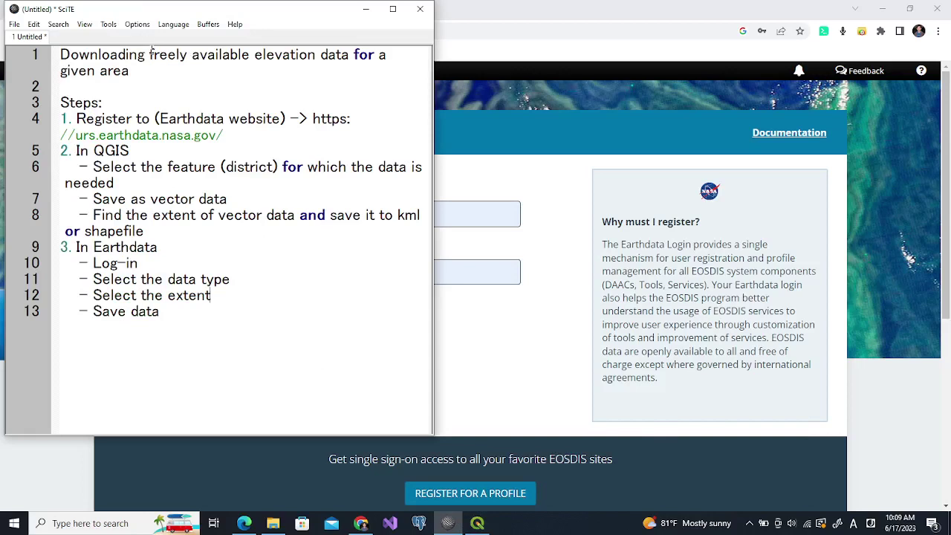
- Highlight 'freely available elevation data' and 'Earthdata' in the SciTE notes, then bring the Earthdata login page forward
left_click_drag(149, 54, 350, 56)
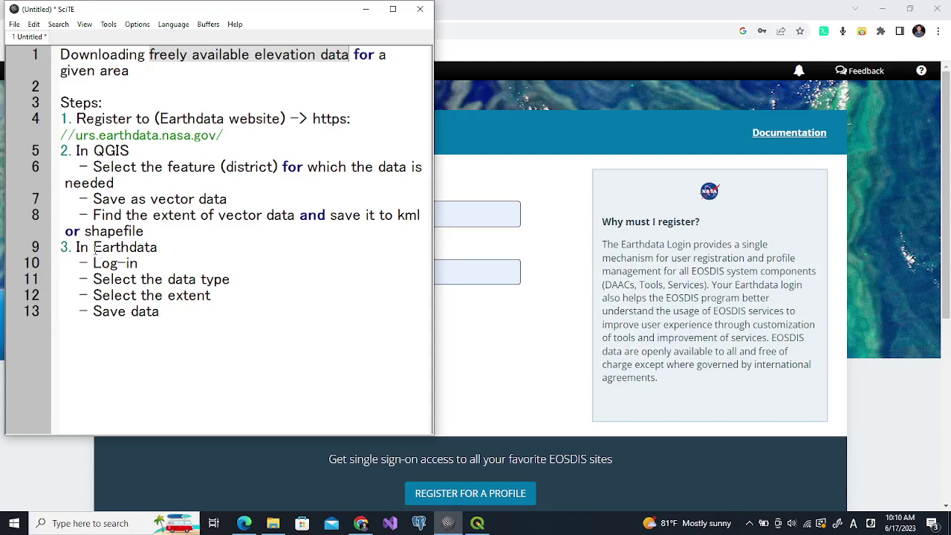
left_click_drag(95, 248, 161, 247)
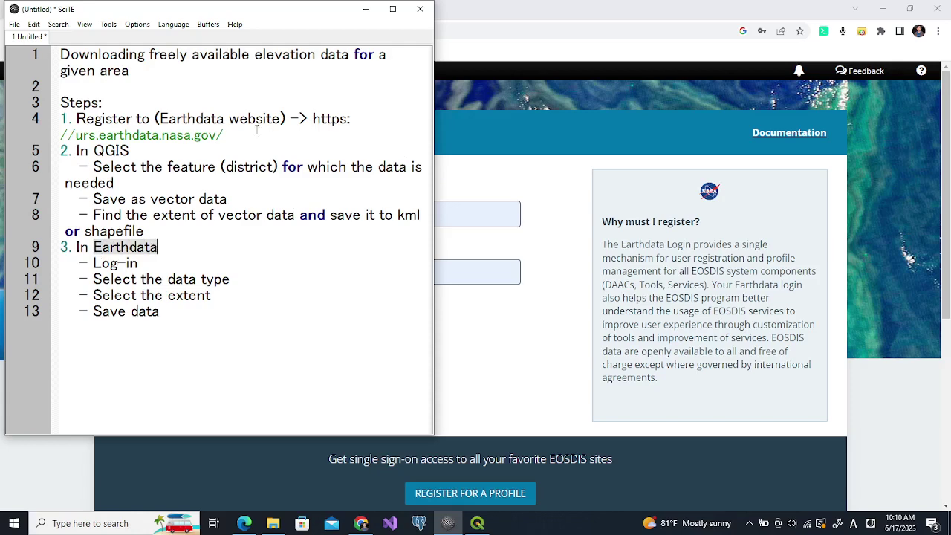
left_click(485, 181)
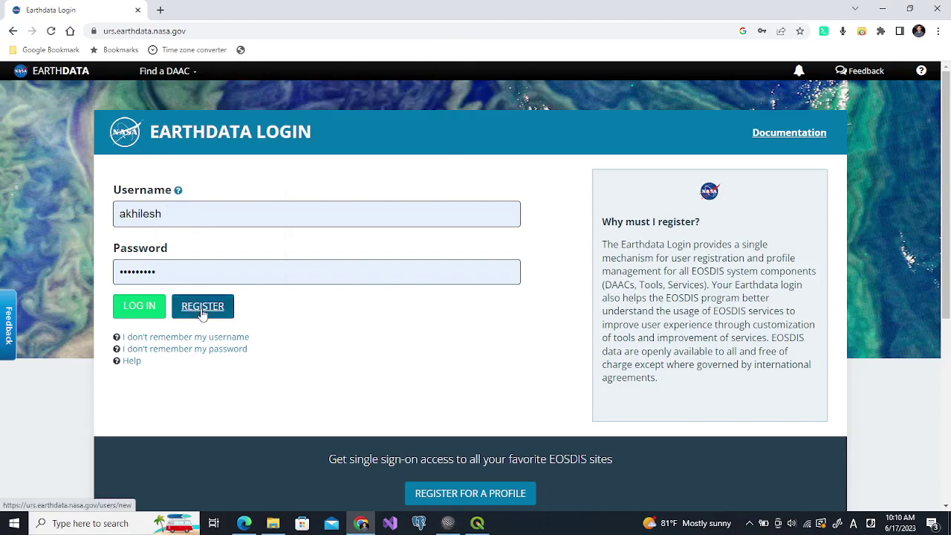
- Log in to Earthdata, then strip '/profile' from the address and reload the site
left_click(136, 309)
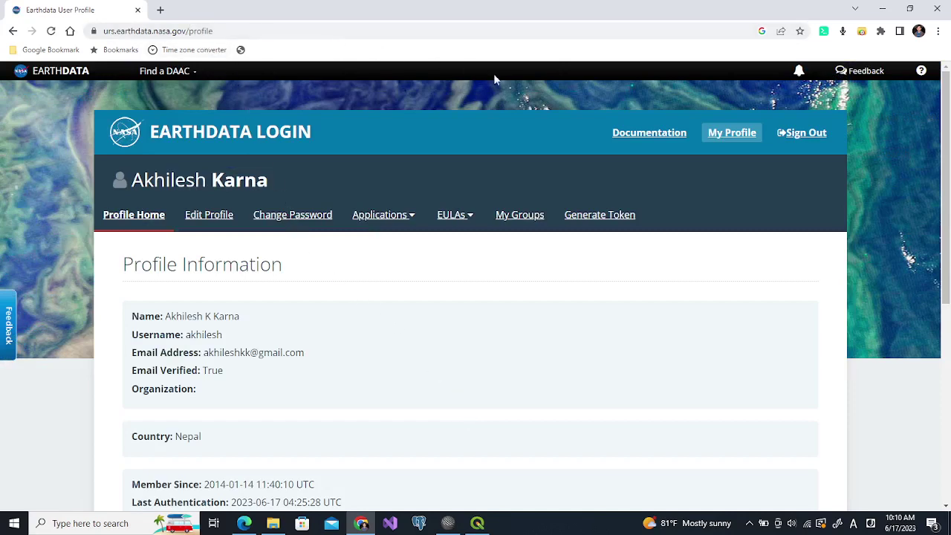
double_click(200, 31)
key("BackSpace")
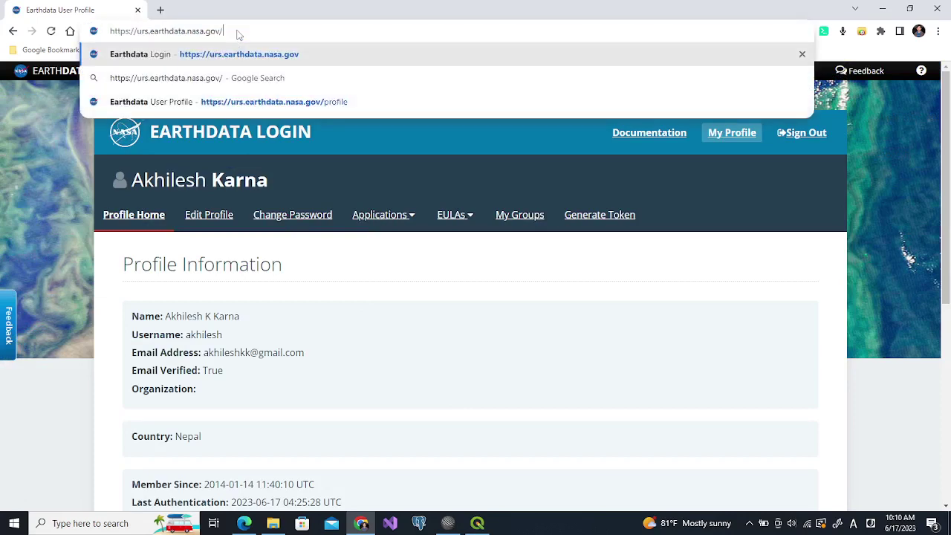
key("Return")
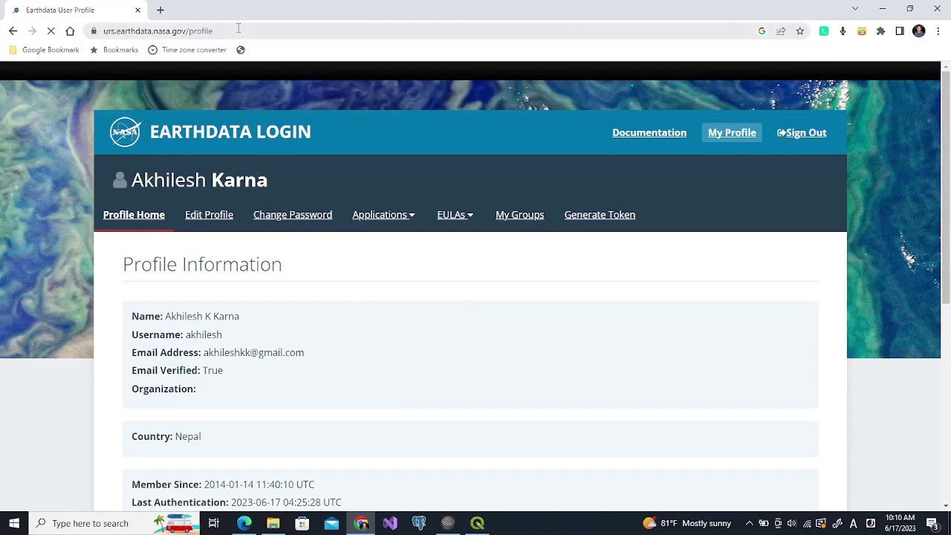
left_click(411, 219)
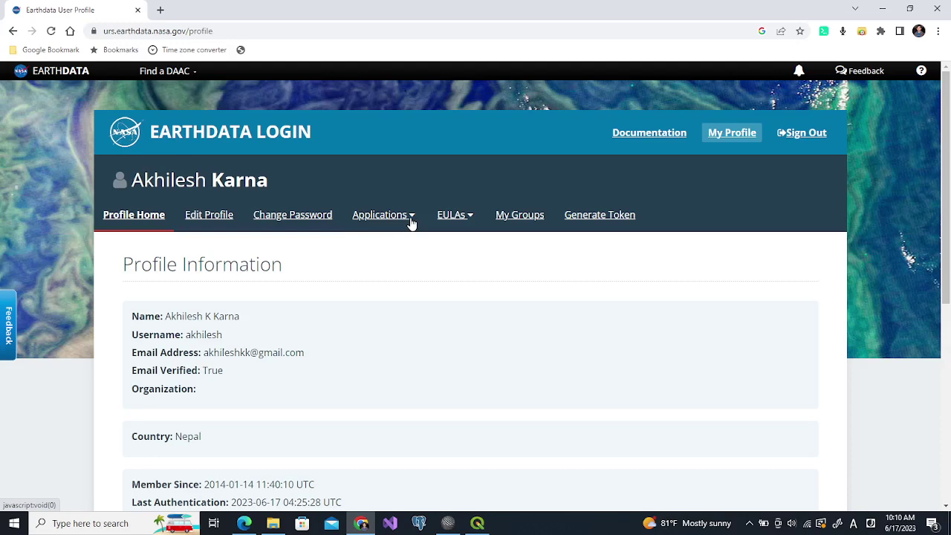
left_click(411, 222)
left_click(113, 33)
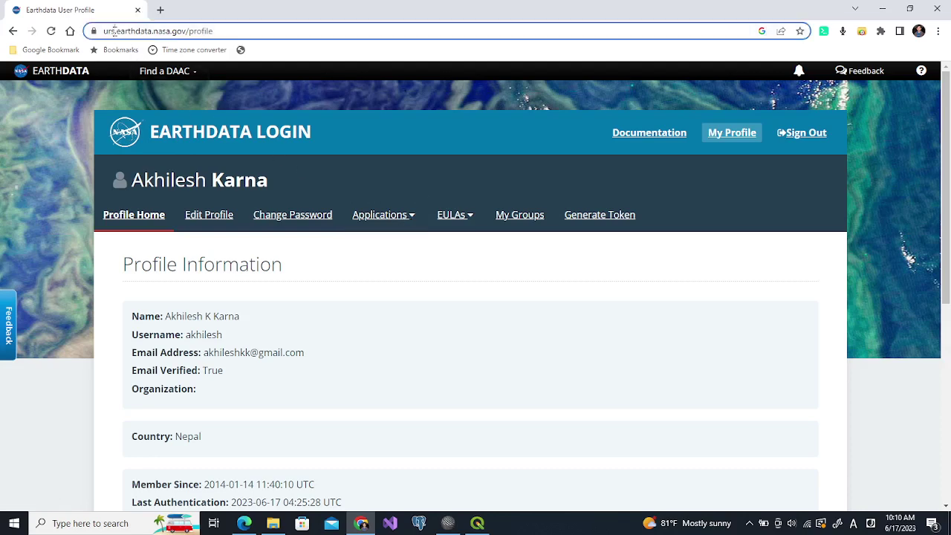
key("BackSpace")
key("BackSpace")
type("ea")
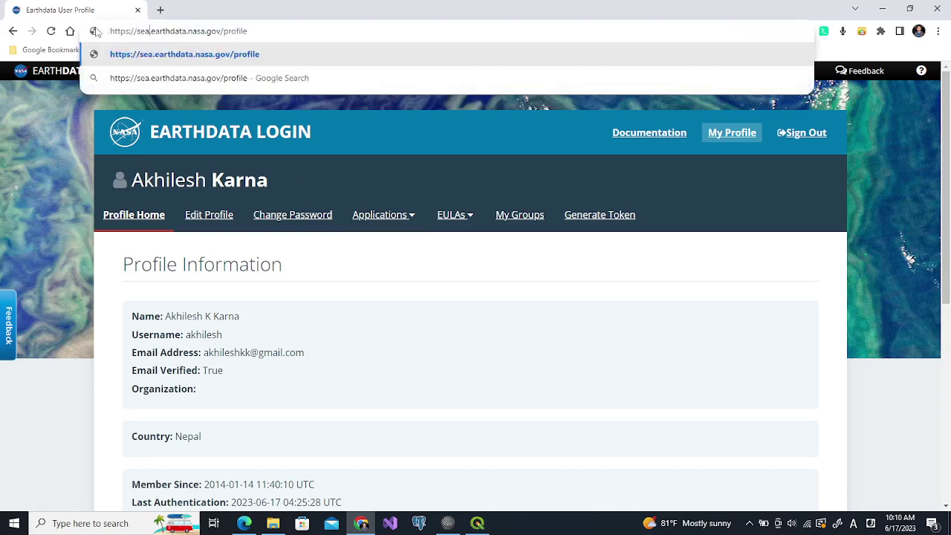
type("rc")
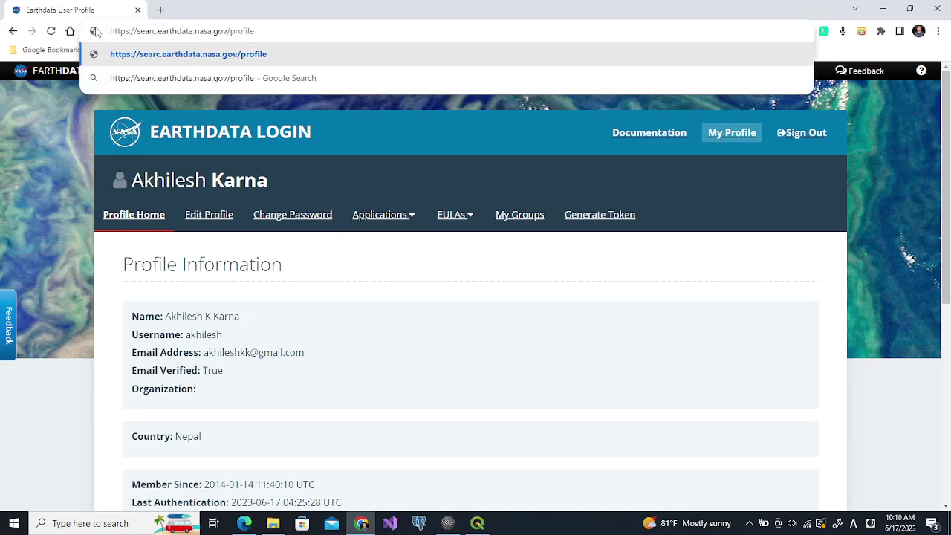
type("h")
key("BackSpace")
key("BackSpace")
key("BackSpace")
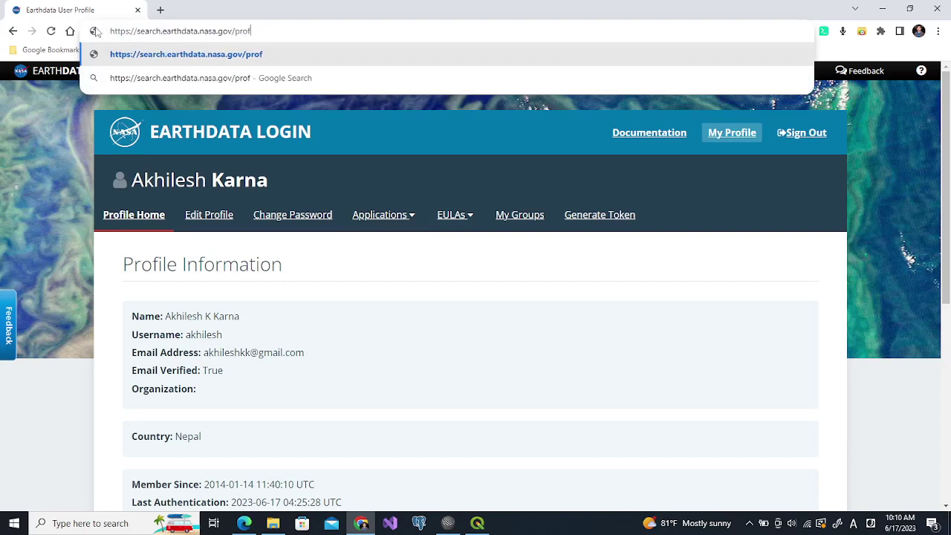
key("BackSpace")
key("BackSpace")
key("BackSpace")
key("BackSpace")
key("Return")
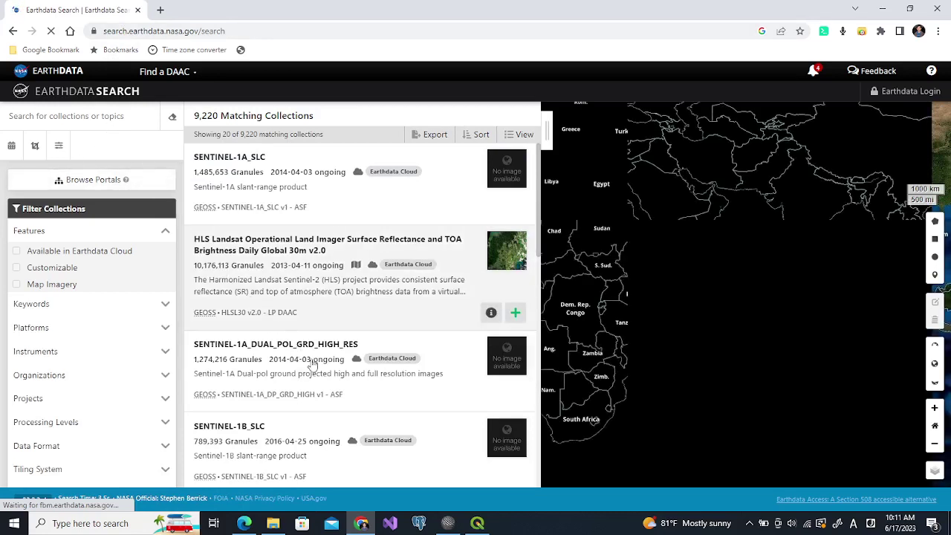
- Add the district_new layer from F:\GIS_Exercise\Exe07_VectorAnalysis\sample.gpkg through the Browser panel
left_click(478, 524)
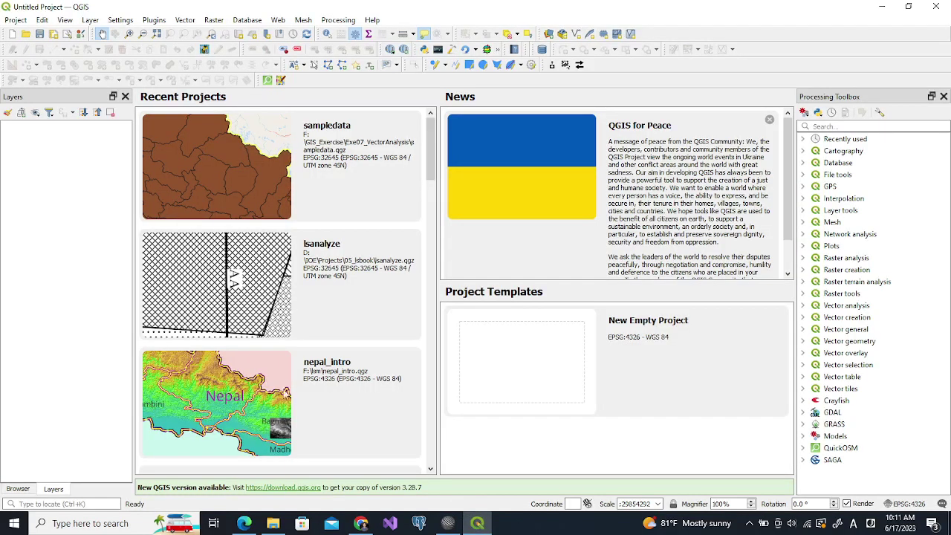
left_click(18, 489)
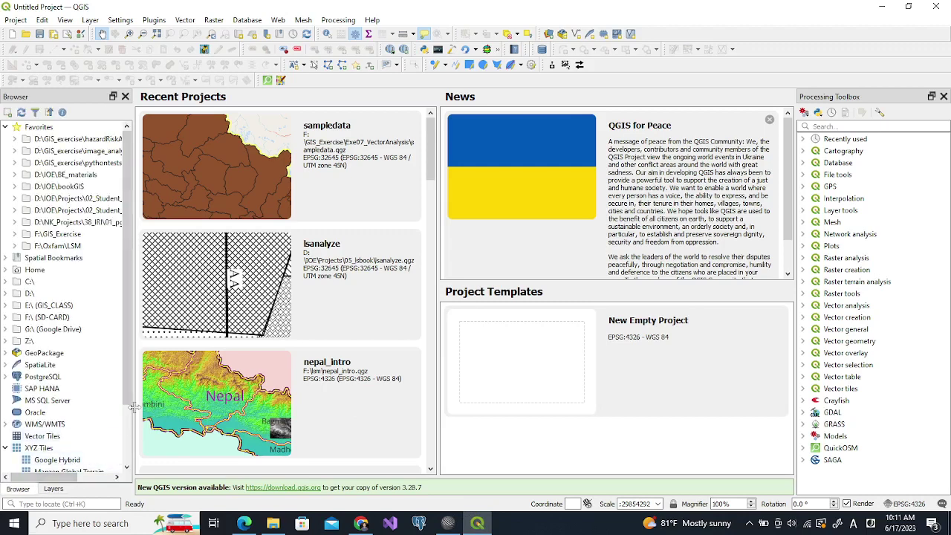
left_click(16, 235)
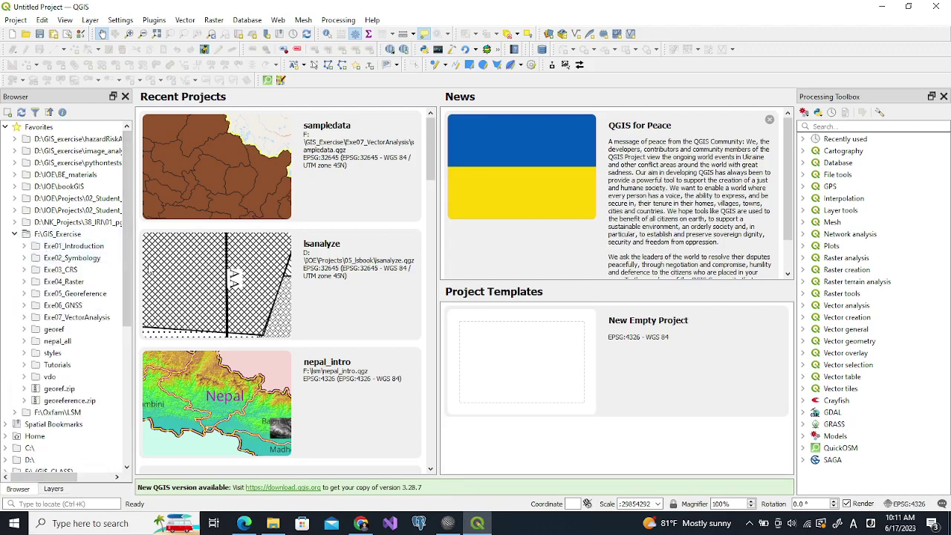
left_click(24, 317)
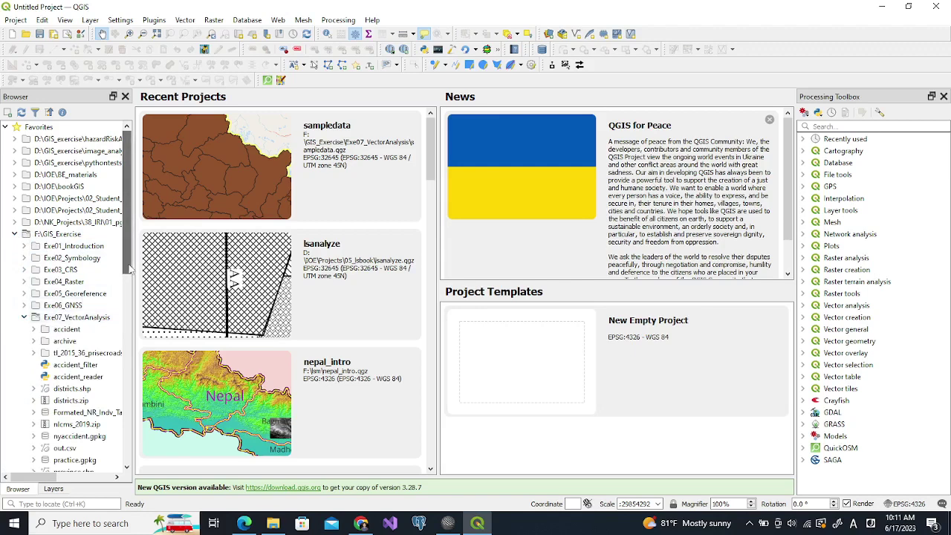
left_click_drag(129, 269, 131, 305)
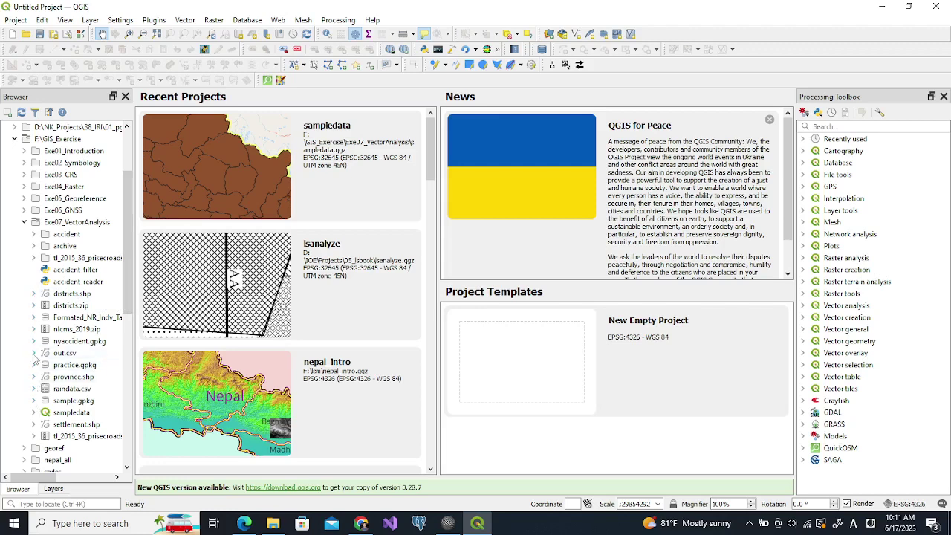
left_click(33, 400)
left_click_drag(129, 273, 119, 336)
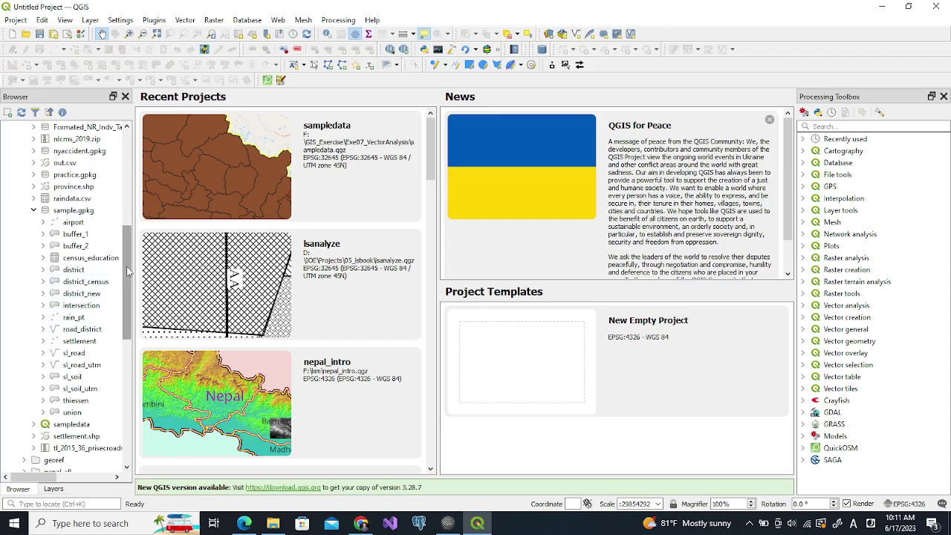
left_click_drag(128, 272, 128, 276)
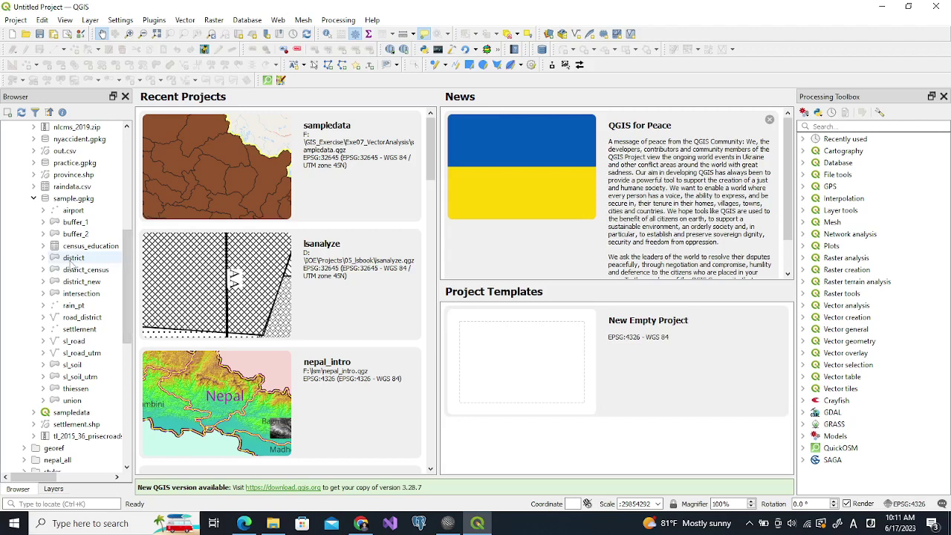
double_click(73, 282)
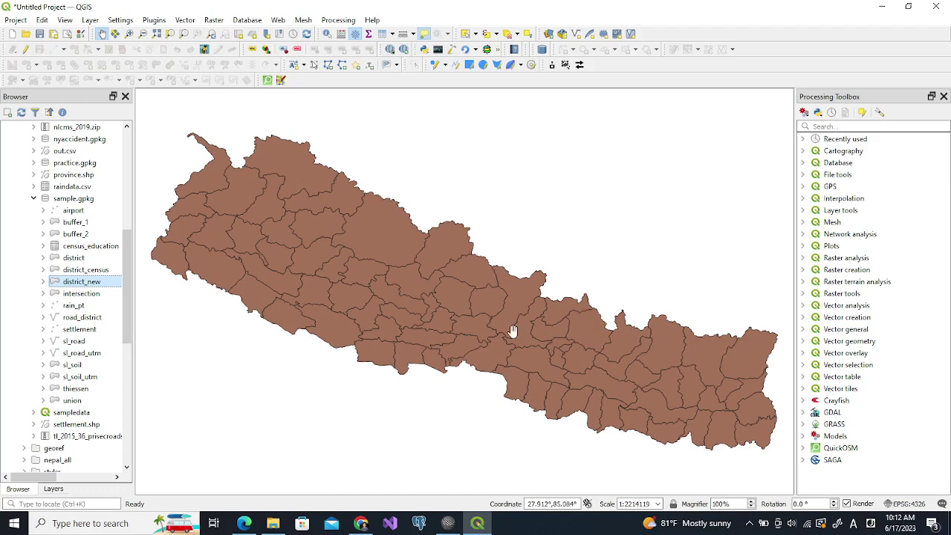
- Select the Sindhupalchok district on the map with Select Features
left_click(52, 489)
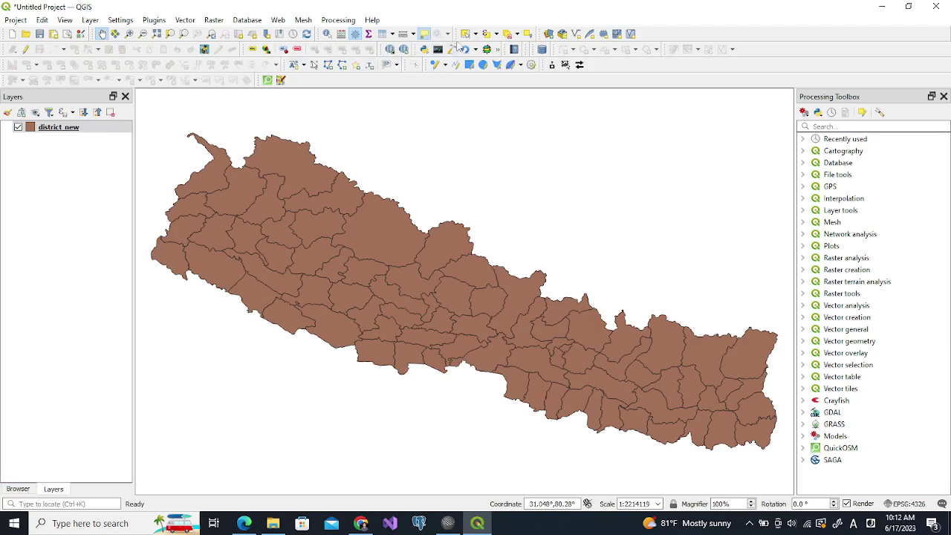
left_click(469, 35)
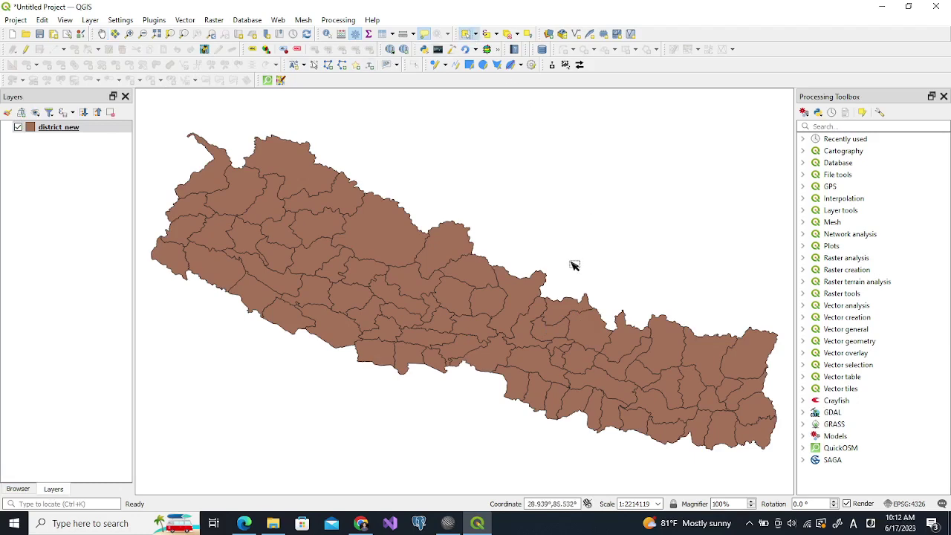
left_click(587, 332)
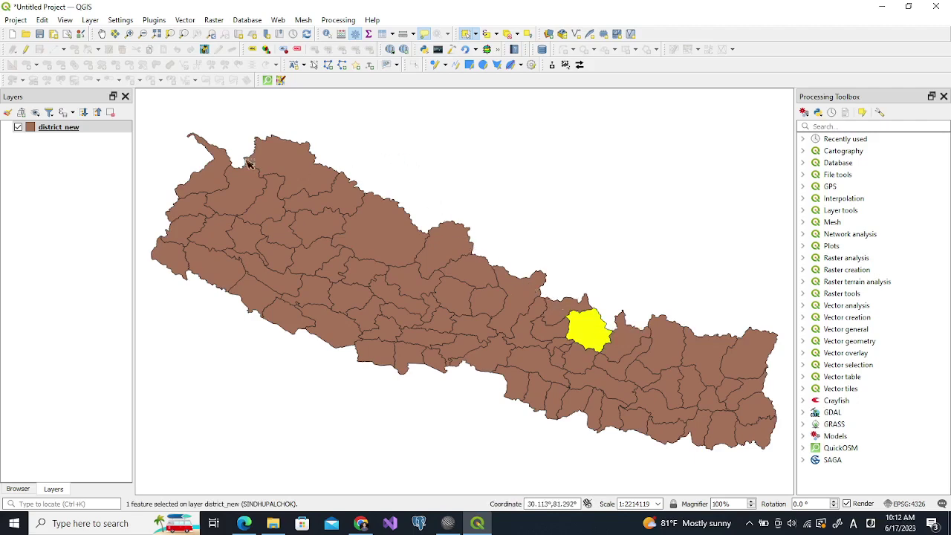
- Export the selected district via Save Vector Layer As, browsing to F:\GIS_Exercise\vdo
right_click(94, 132)
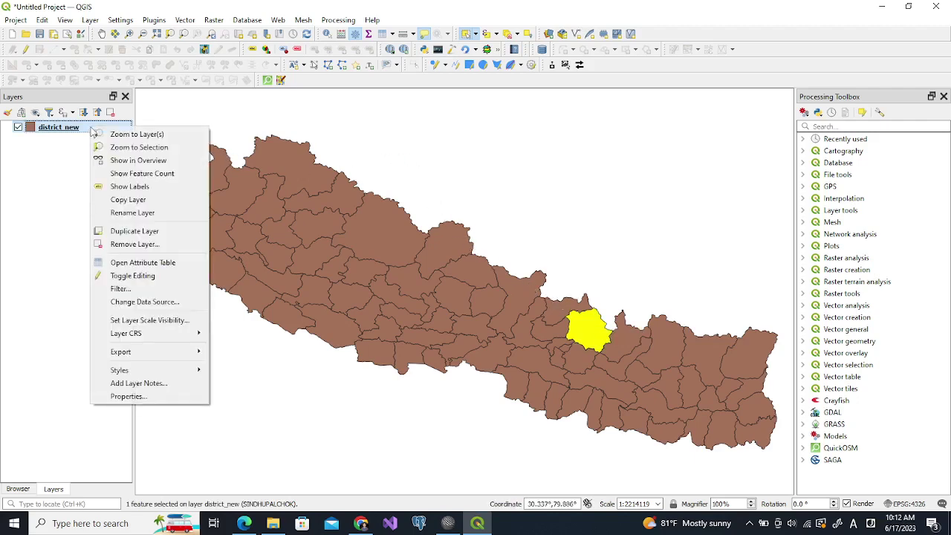
mouse_move(121, 352)
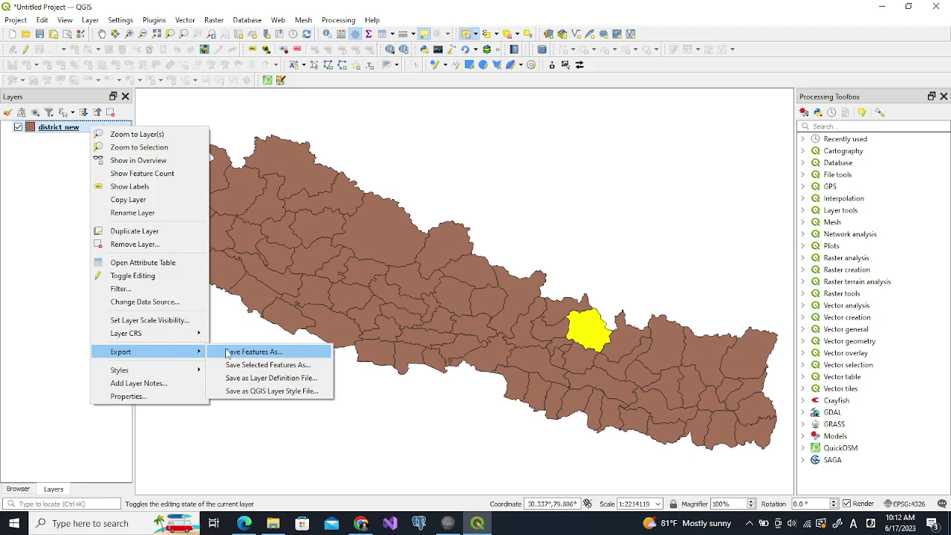
left_click(261, 367)
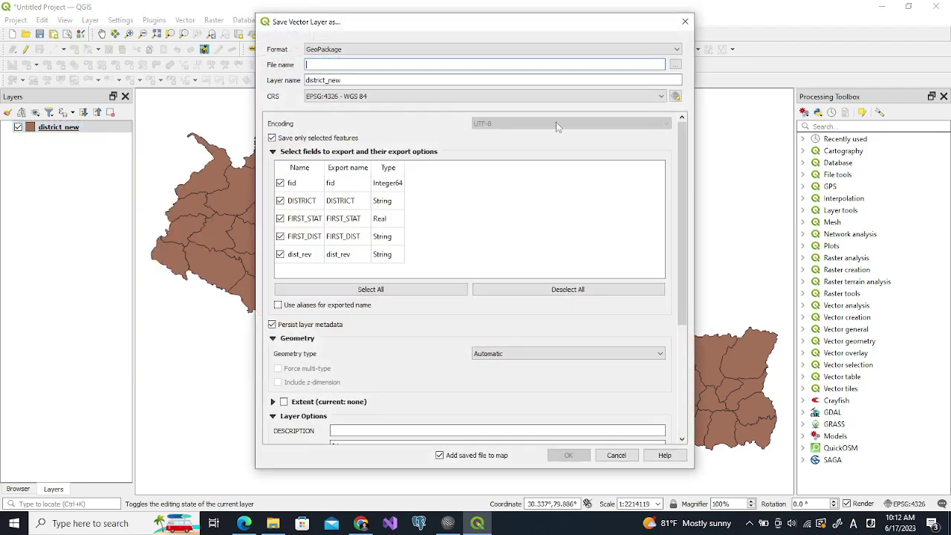
left_click(675, 65)
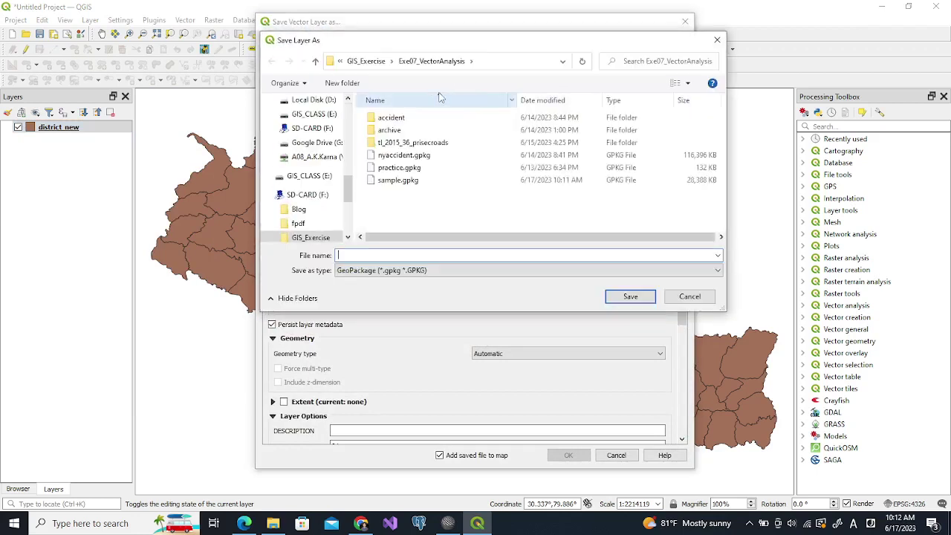
left_click(365, 62)
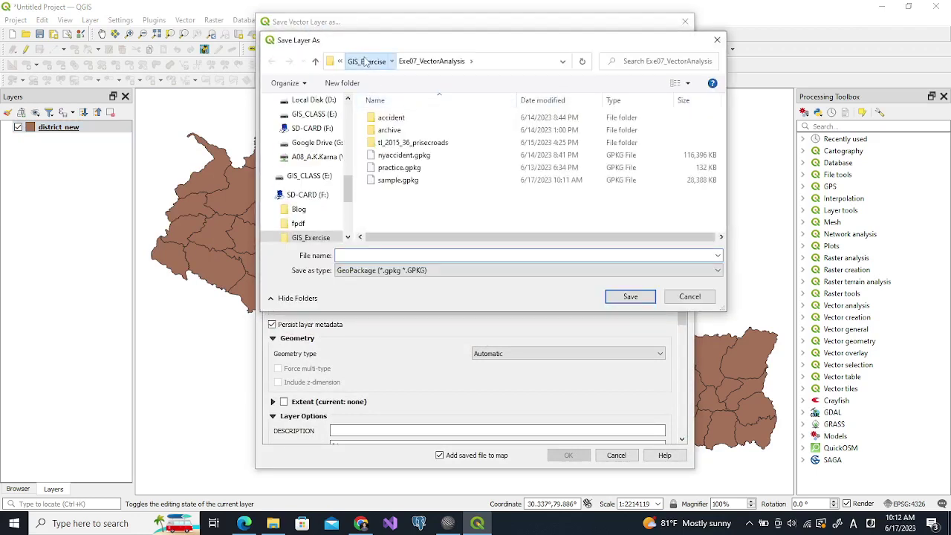
left_click(368, 62)
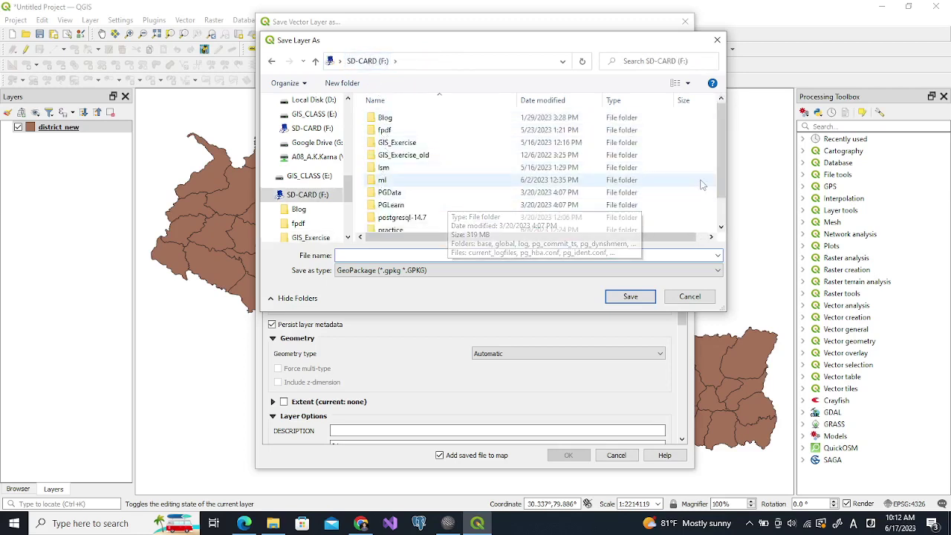
left_click(720, 205)
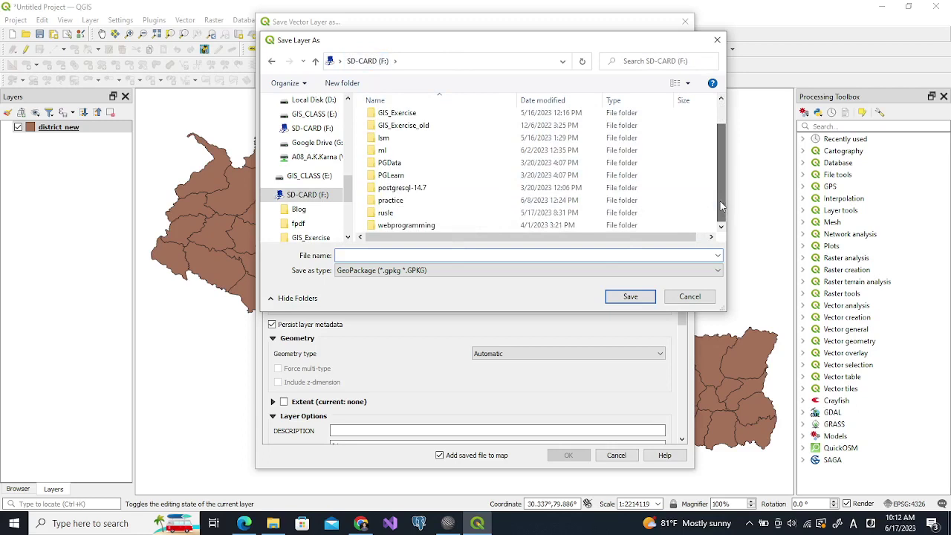
double_click(369, 201)
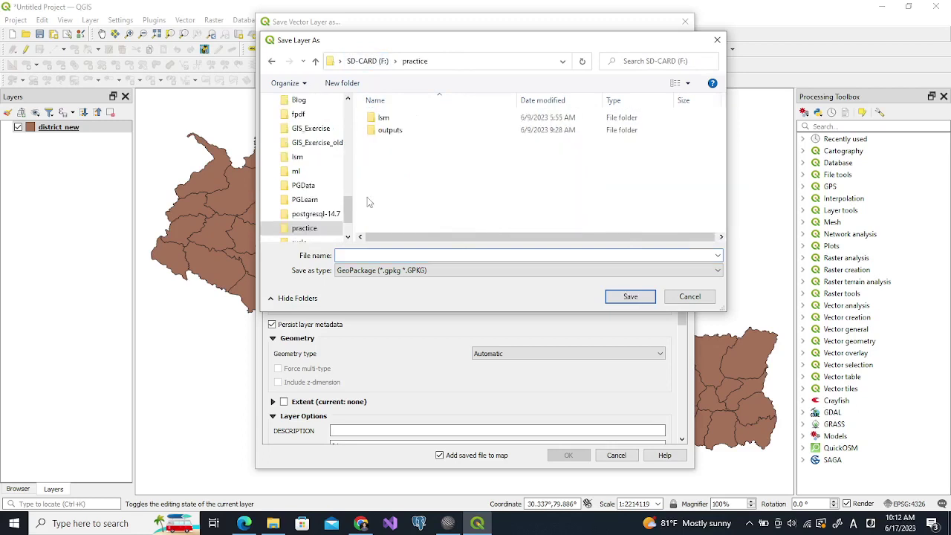
left_click(368, 60)
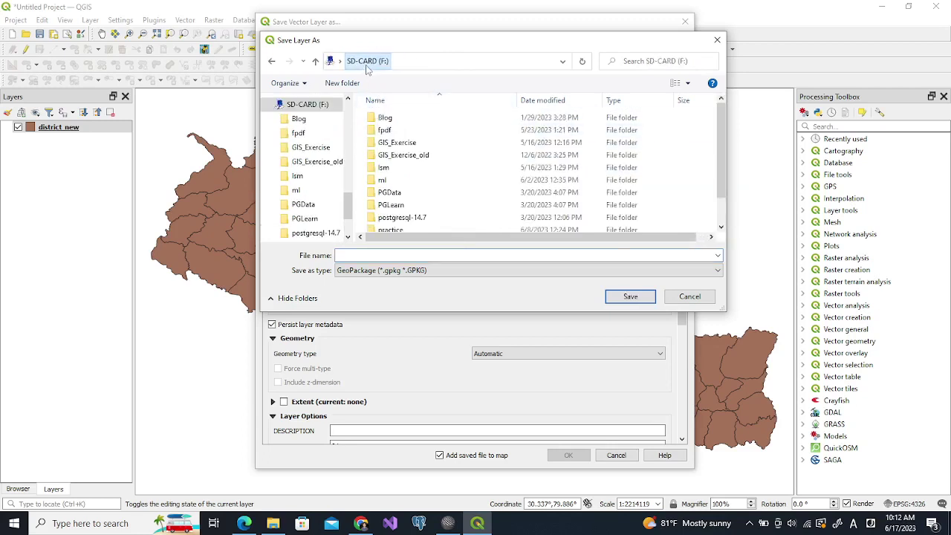
double_click(371, 143)
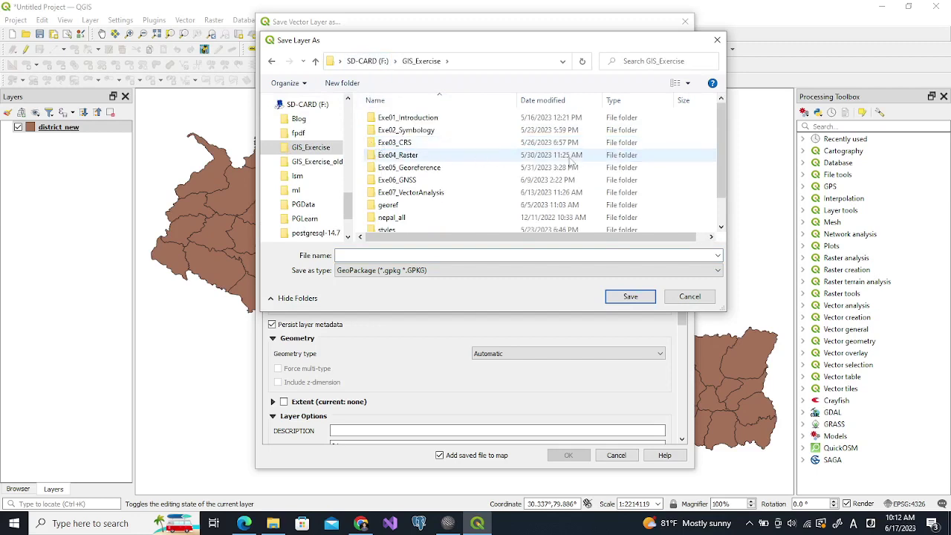
left_click_drag(718, 151, 721, 199)
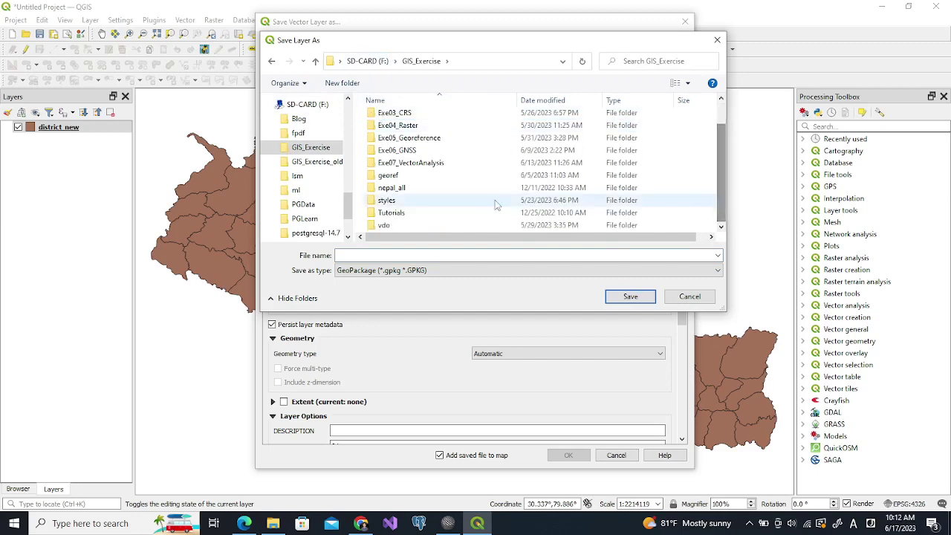
left_click(373, 228)
double_click(372, 227)
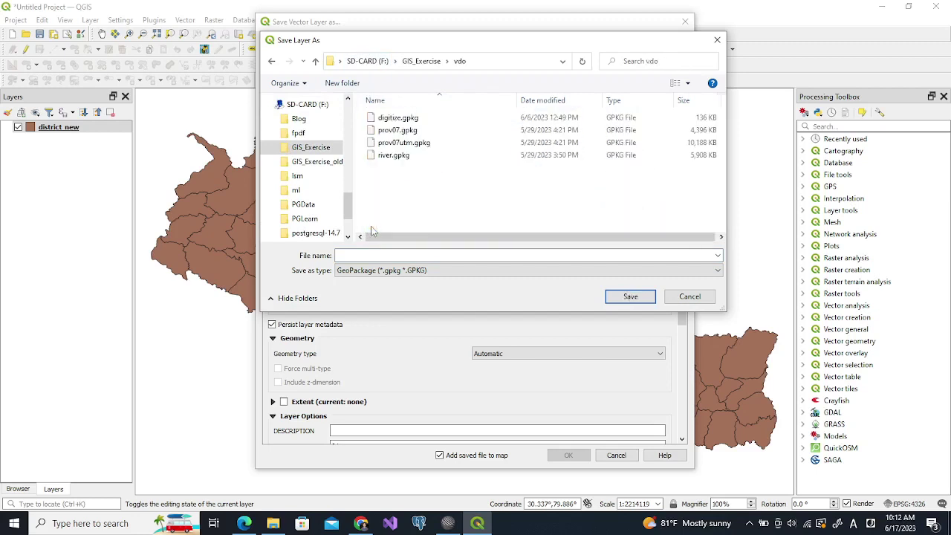
- Name the file dem_analysis and the layer sindhupalchok, saving only the selected feature
left_click(375, 256)
type("dem_analysis")
key("Return")
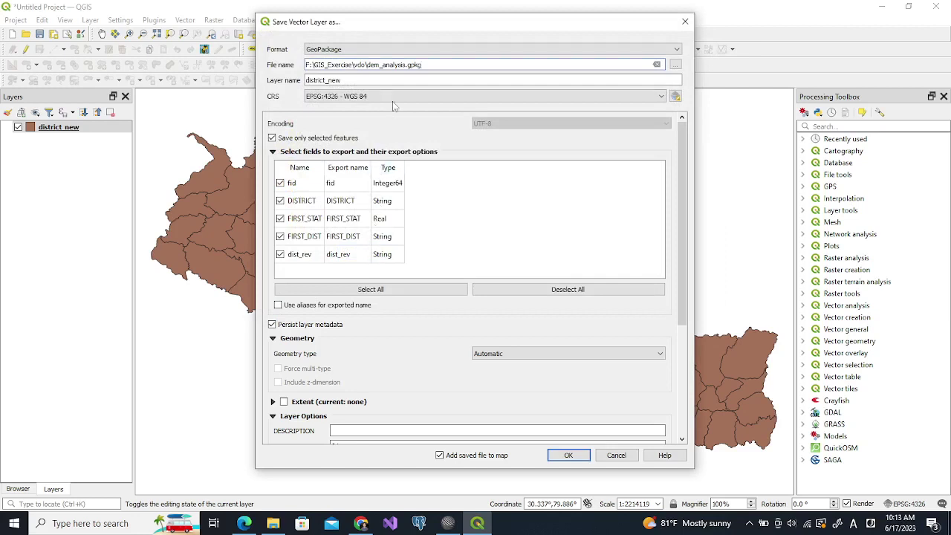
left_click(424, 65)
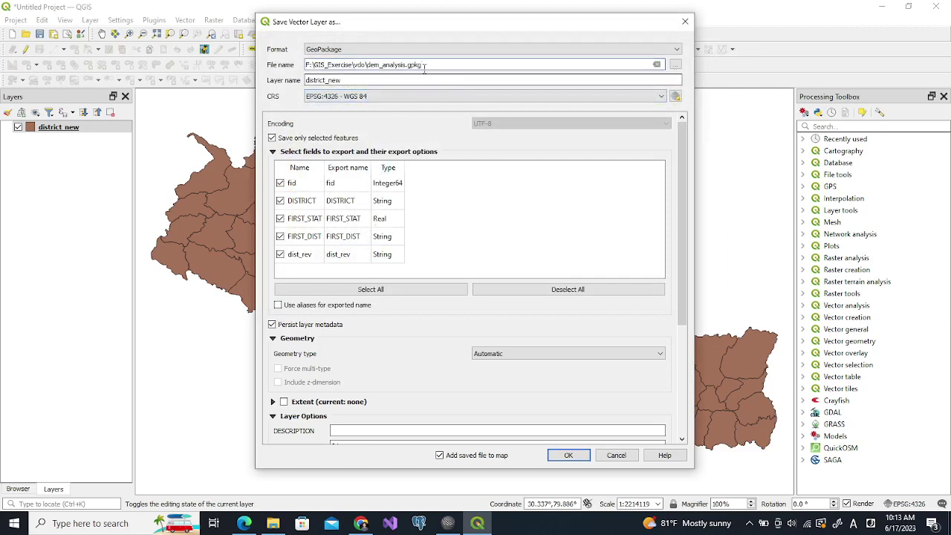
left_click(424, 66)
left_click_drag(329, 80, 297, 81)
type("sindhupalchowk")
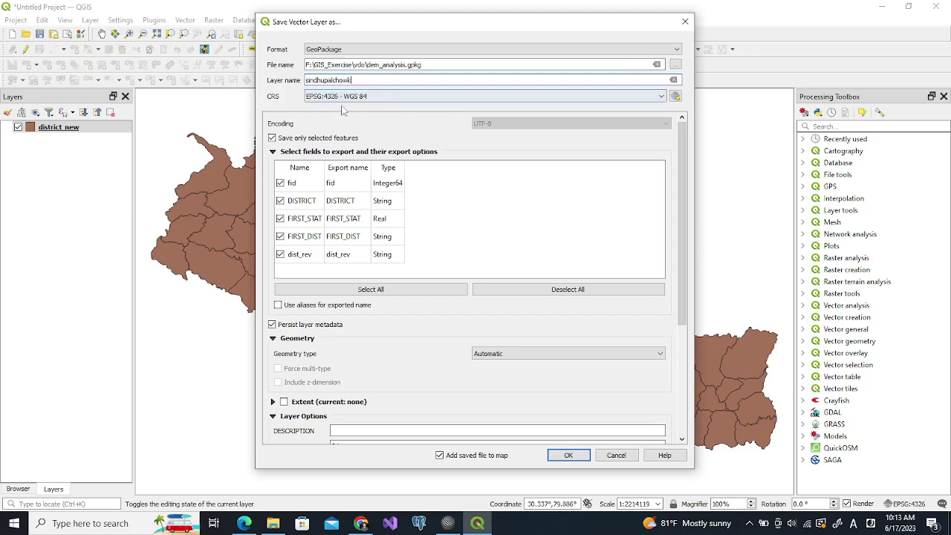
key("BackSpace")
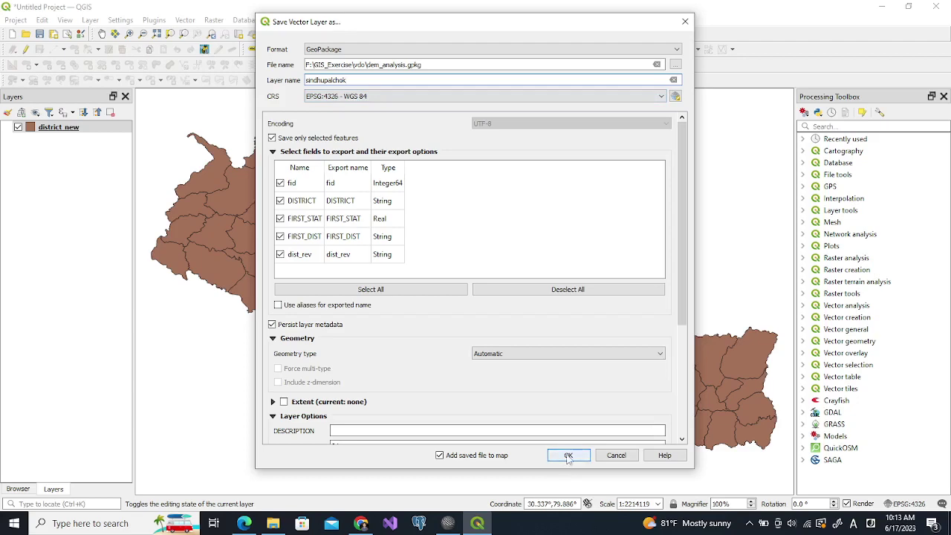
left_click(569, 457)
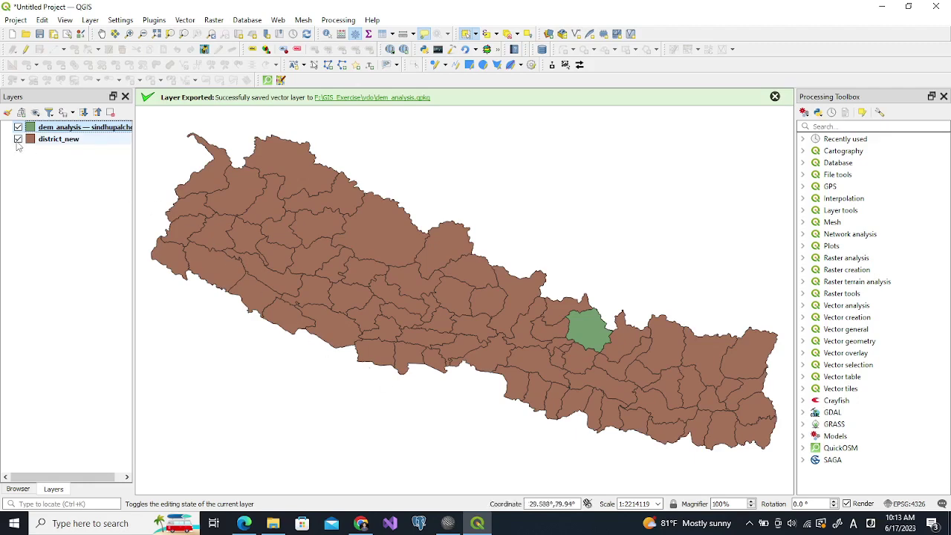
- Hide district_new and open Extract layer extent by searching 'extent' in the Processing Toolbox
left_click(19, 140)
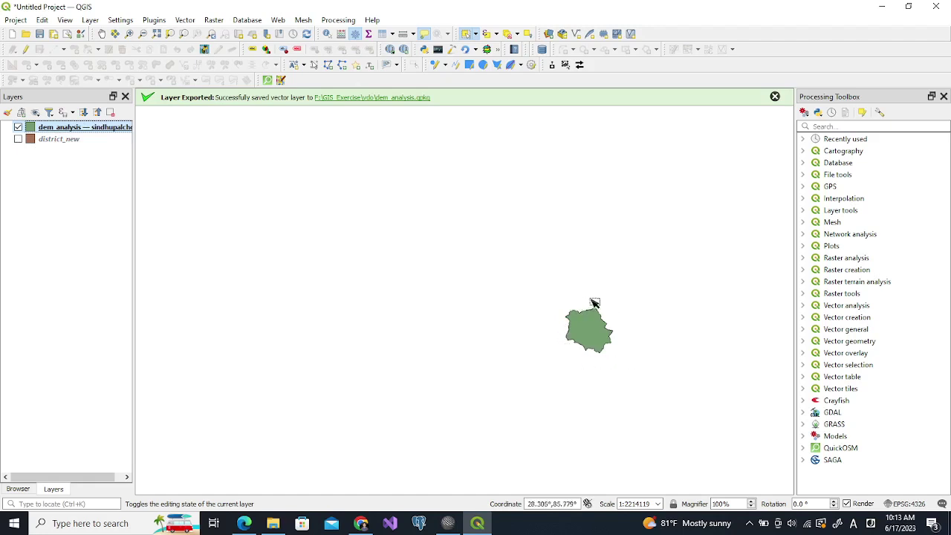
left_click(823, 127)
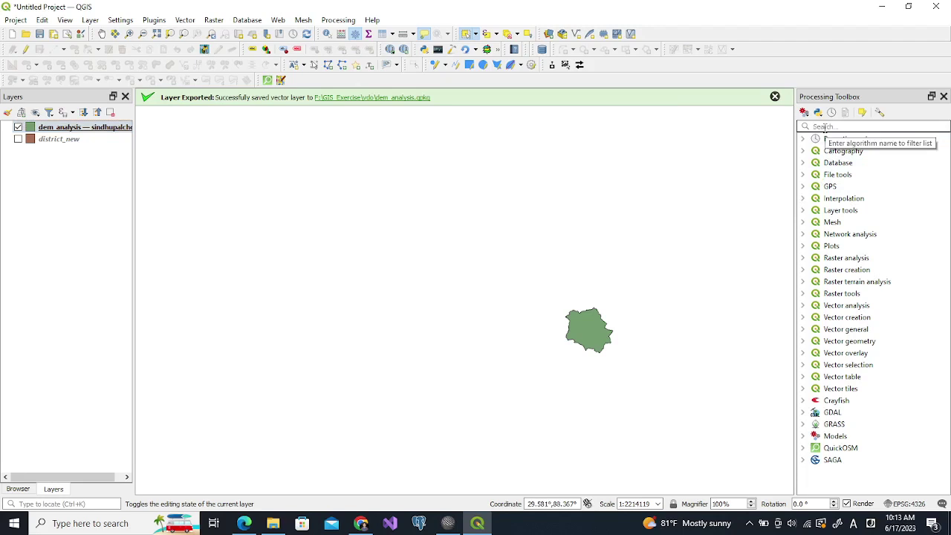
type("ext")
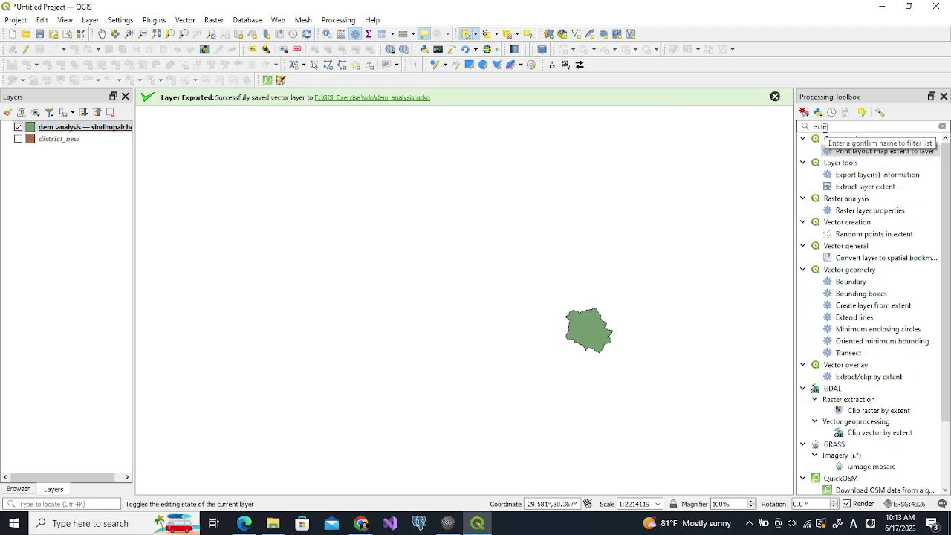
type("ent")
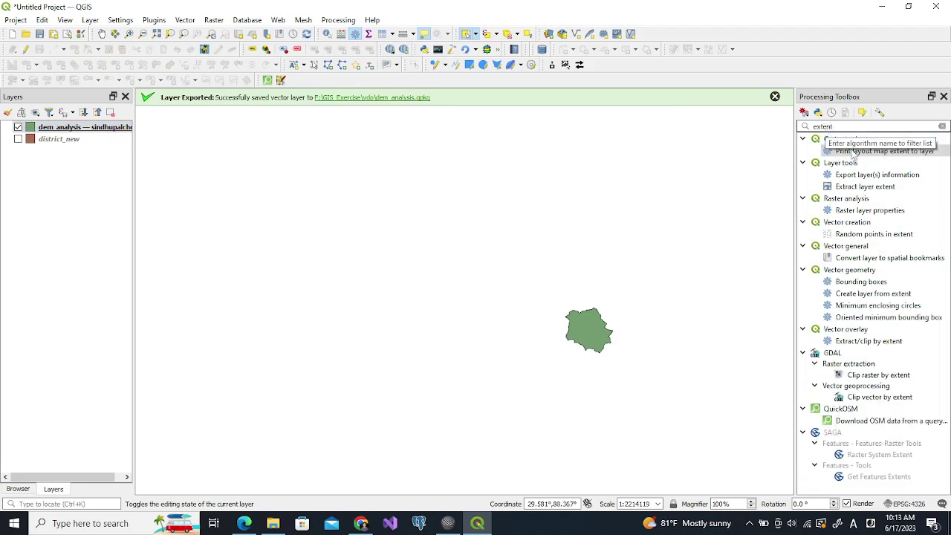
double_click(864, 186)
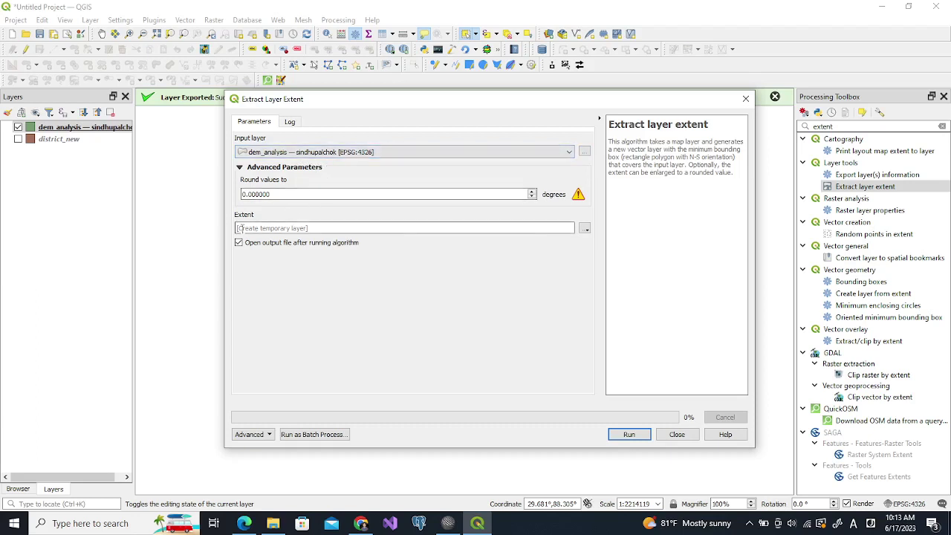
- Save the extent output to a file named sindhu_ext in F:\GIS_Exercise\vdo
left_click(585, 229)
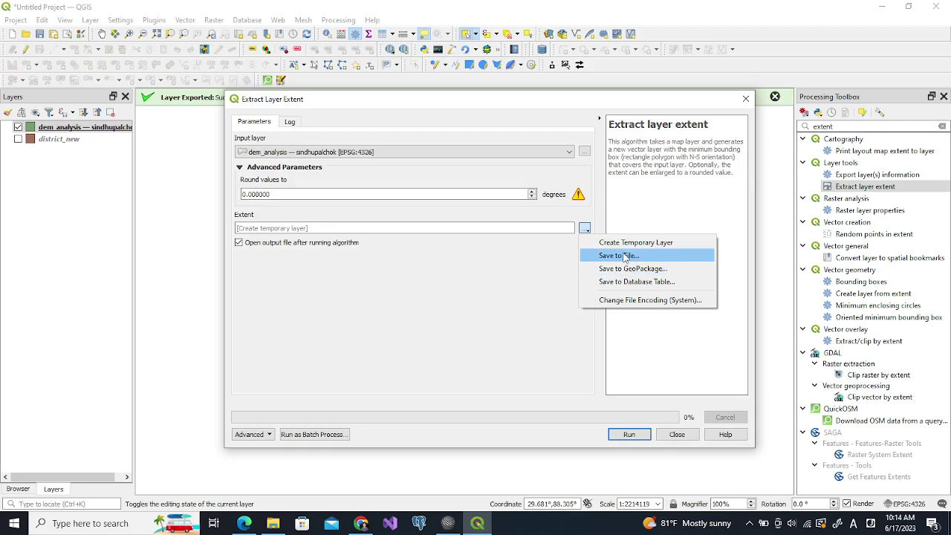
left_click(621, 256)
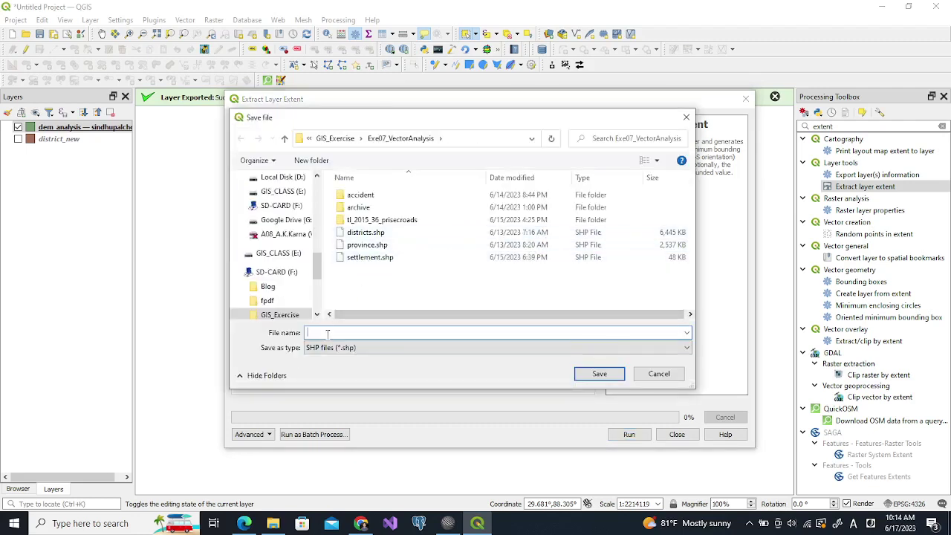
type("sindhu_ext")
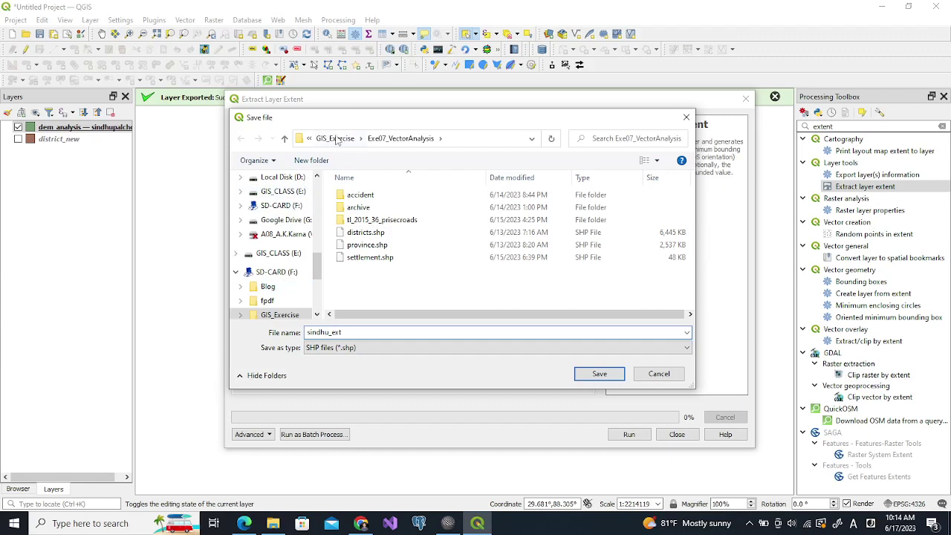
left_click(335, 138)
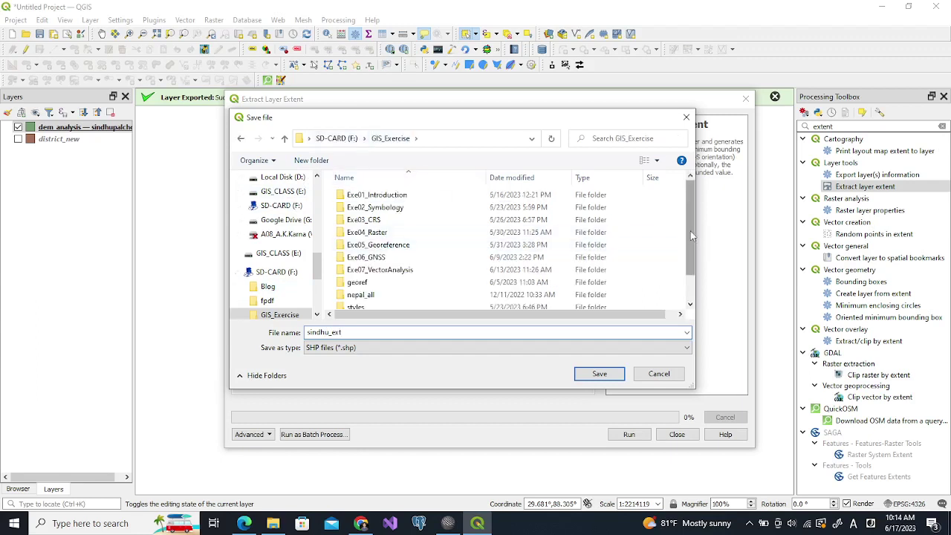
scroll(688, 261, "down", 1)
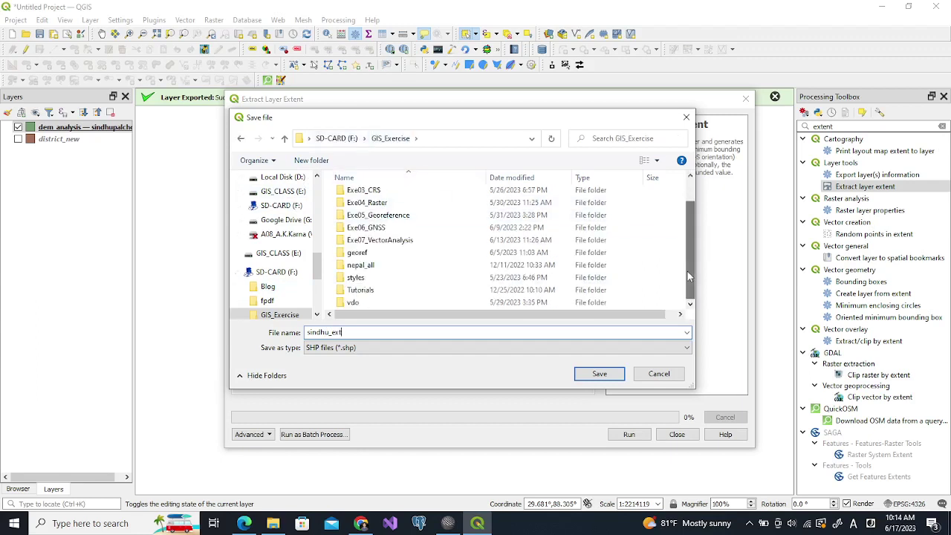
double_click(343, 303)
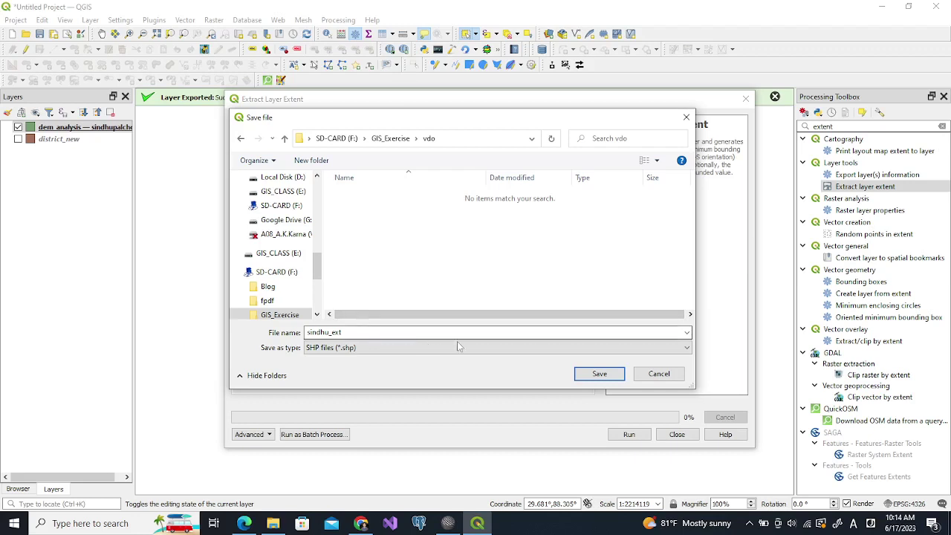
left_click(584, 374)
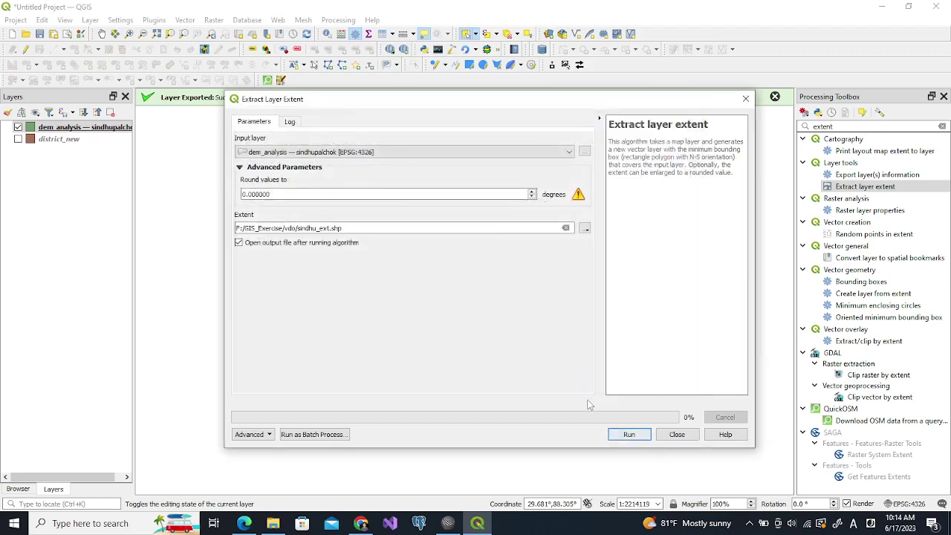
- Run the extent extraction and zoom in on the resulting sindhu_ext rectangle
left_click(630, 435)
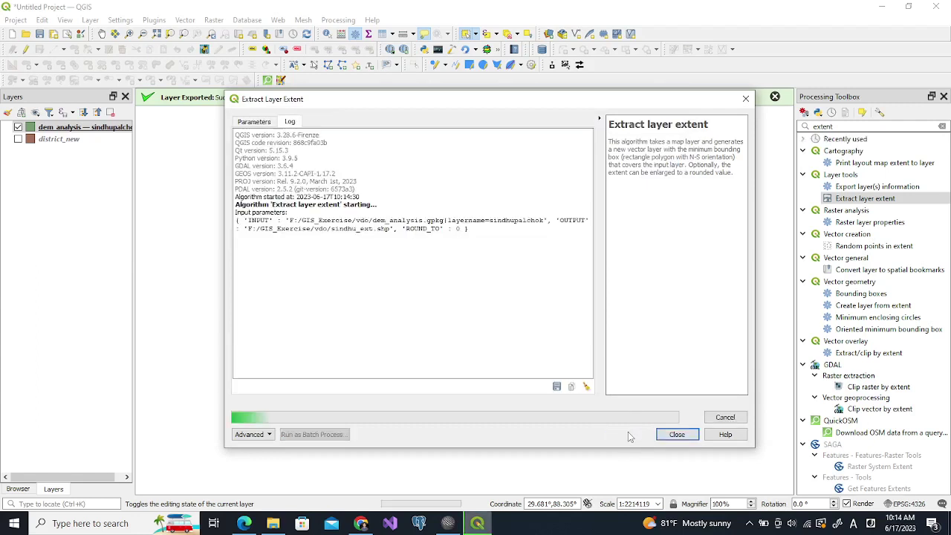
left_click(677, 435)
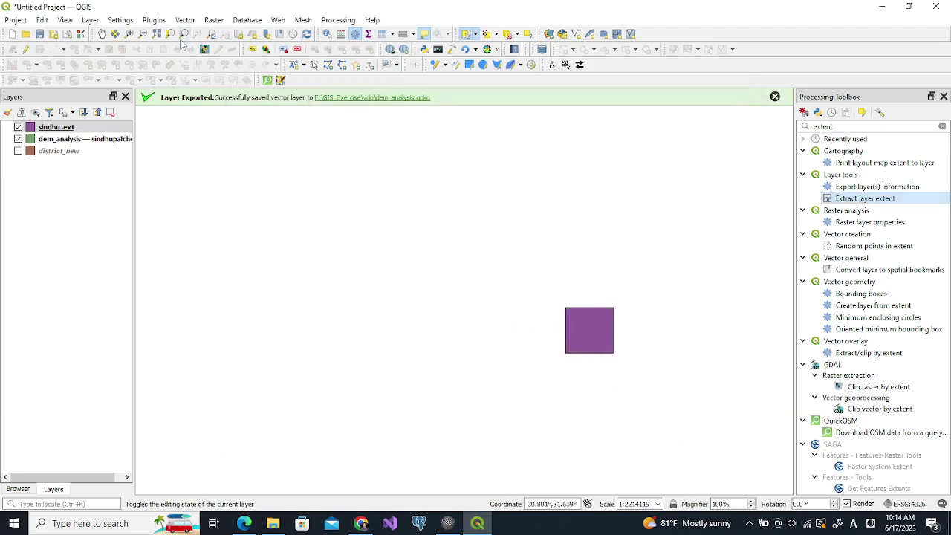
left_click(131, 35)
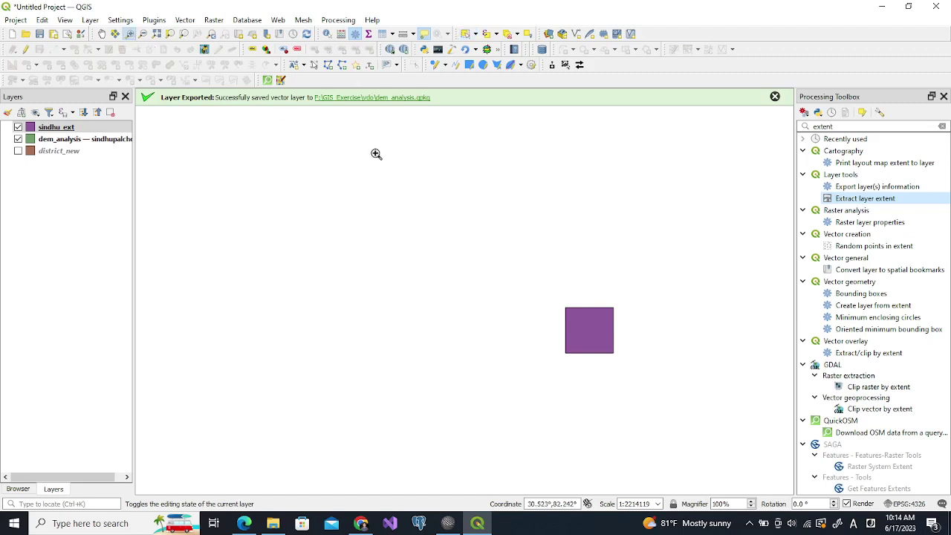
left_click_drag(537, 264, 651, 377)
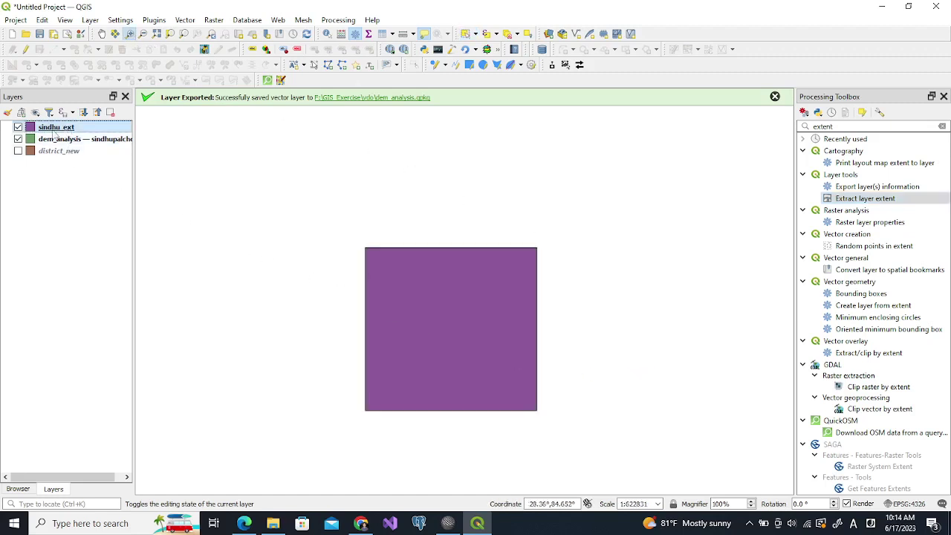
- Toggle sindhu_ext to check it, then move the dem_analysis district layer above it
left_click(17, 127)
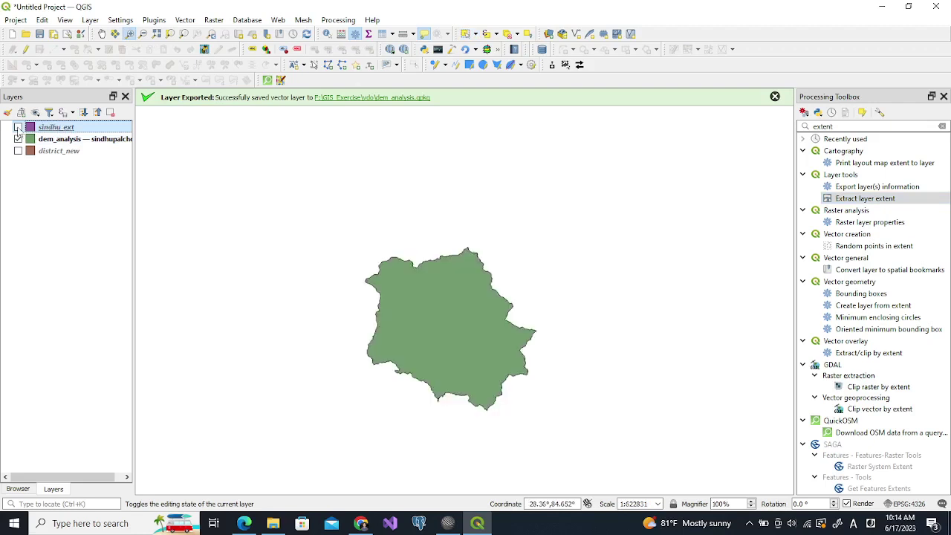
left_click(18, 127)
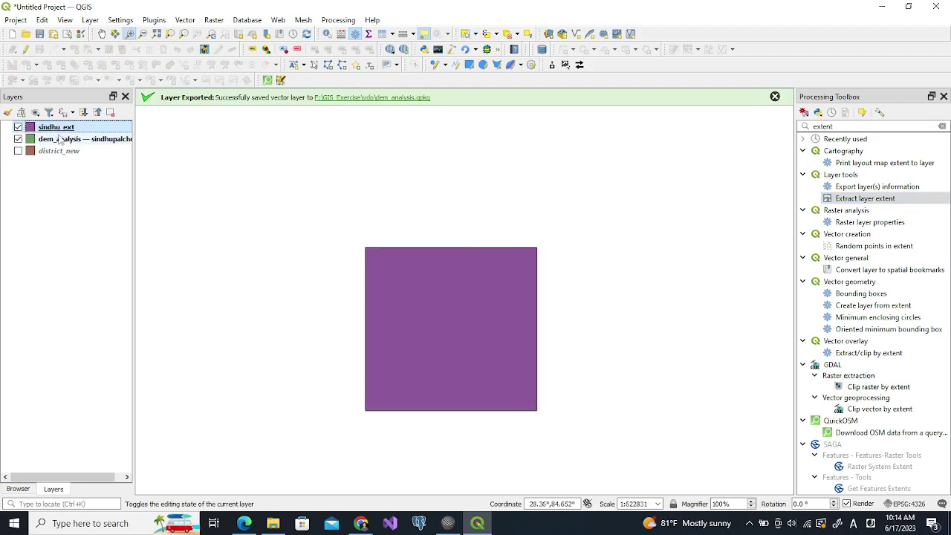
left_click_drag(63, 139, 64, 124)
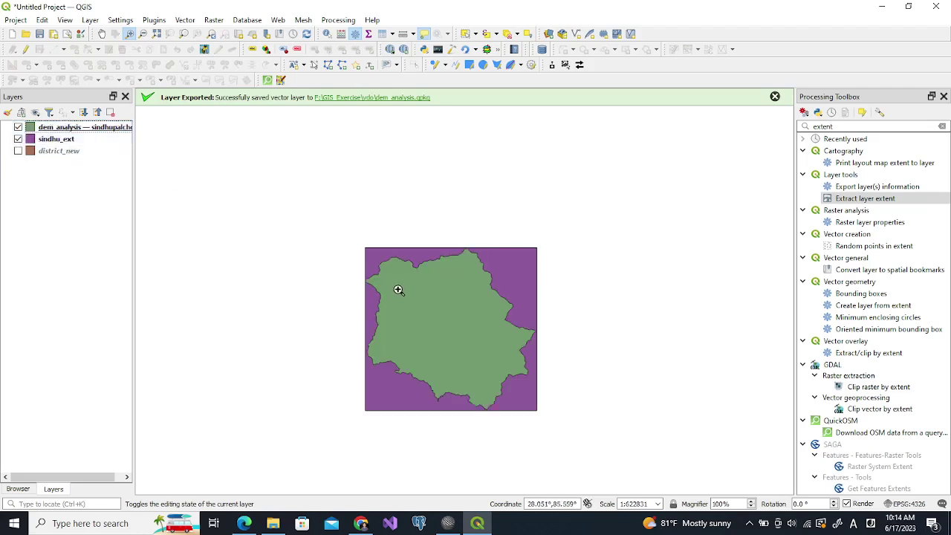
left_click(274, 524)
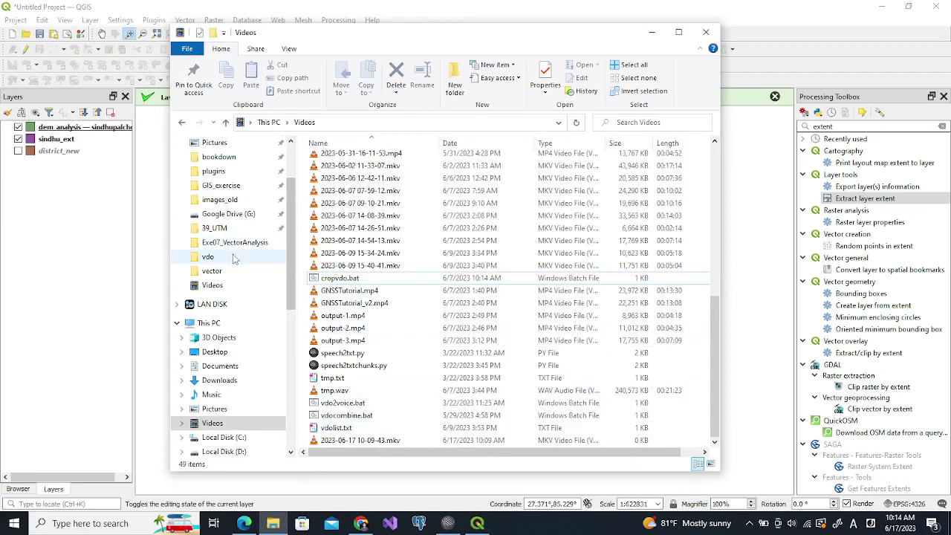
- Compress the four sindhu_ext shapefile files in the vdo folder into vdo.zip with 7-Zip
left_click(212, 257)
left_click(349, 311)
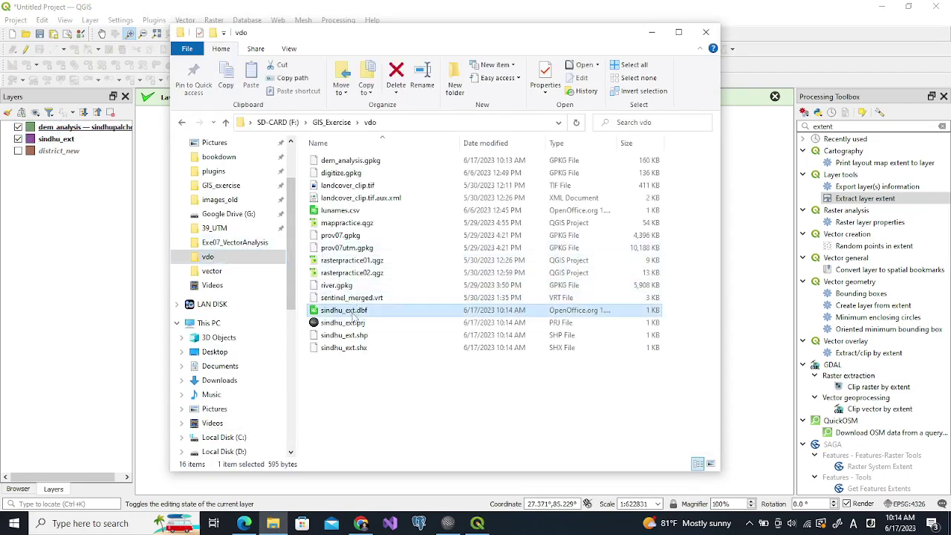
left_click(347, 352, "shift")
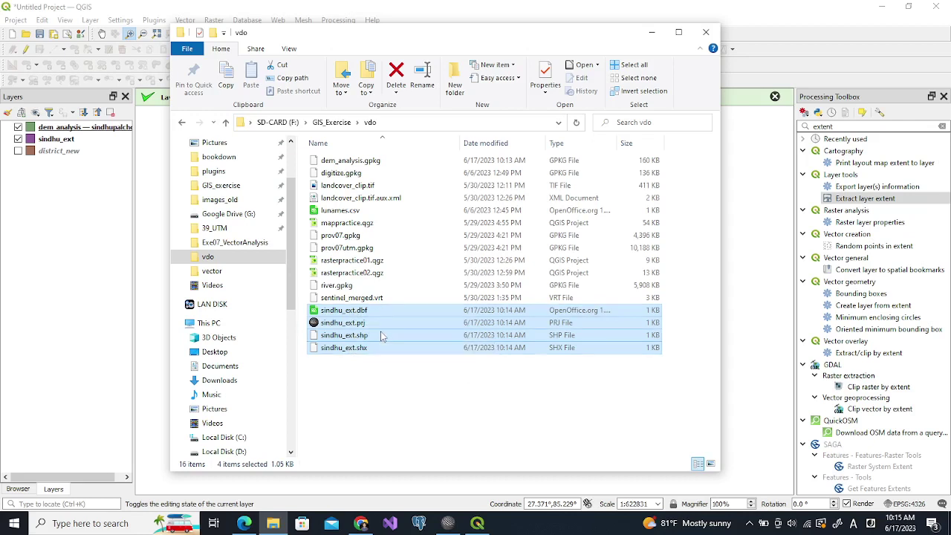
right_click(383, 336)
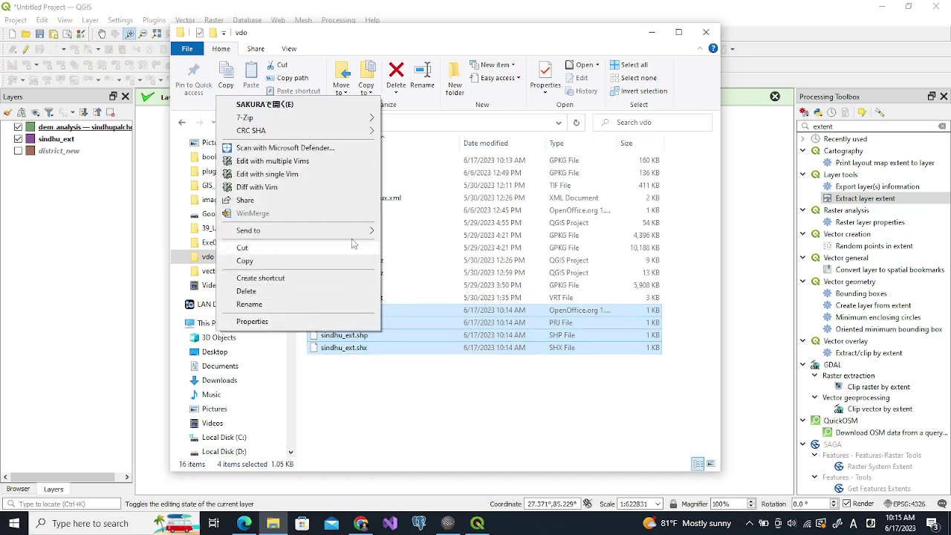
mouse_move(245, 117)
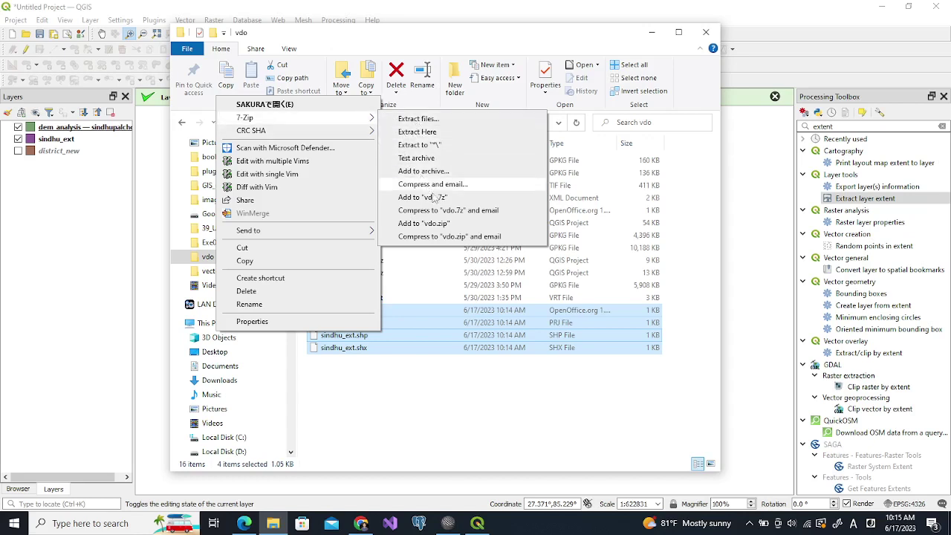
left_click(438, 223)
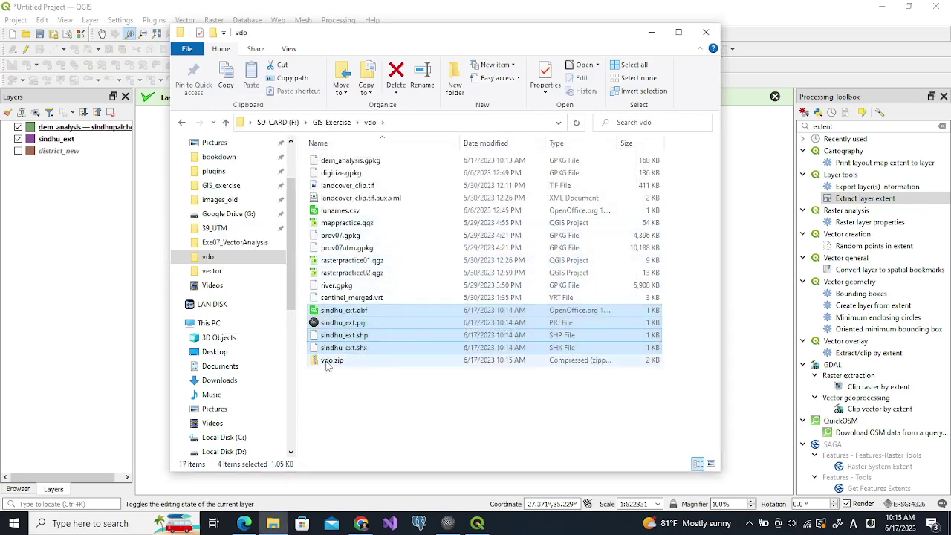
left_click(329, 362)
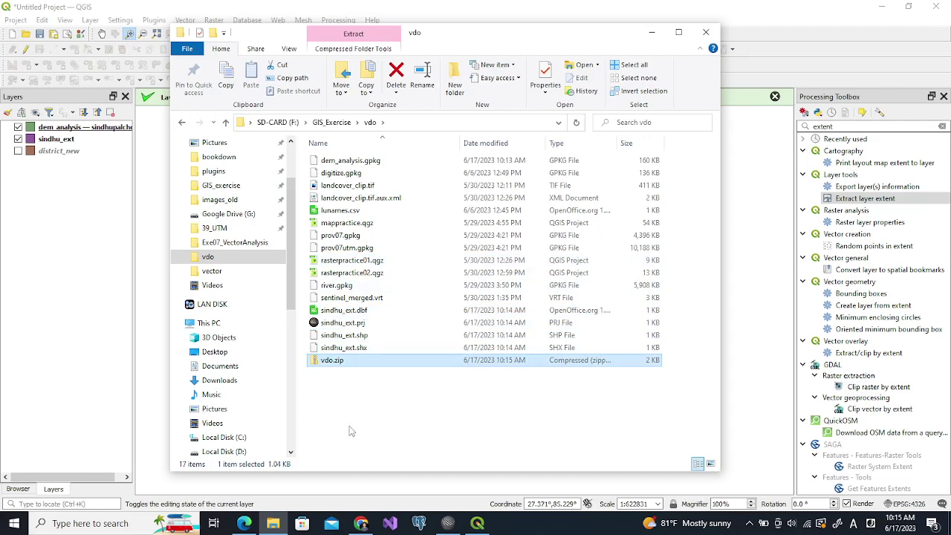
mouse_move(361, 524)
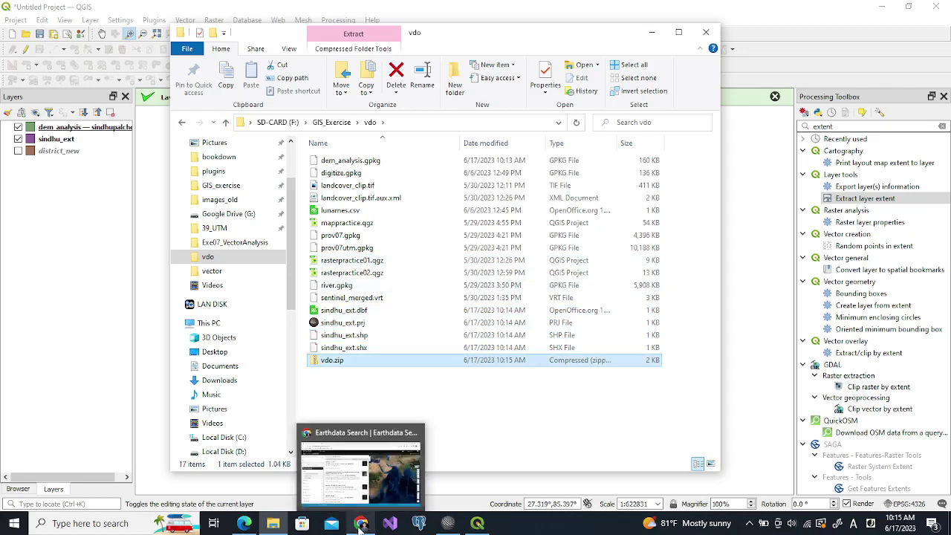
- Search Earthdata Search collections for 'aster dem'
left_click(361, 524)
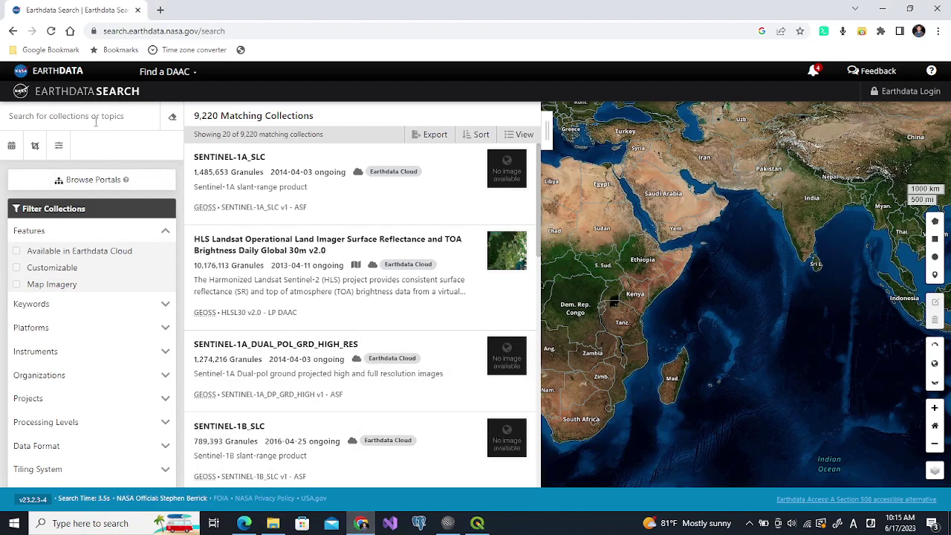
type("aster")
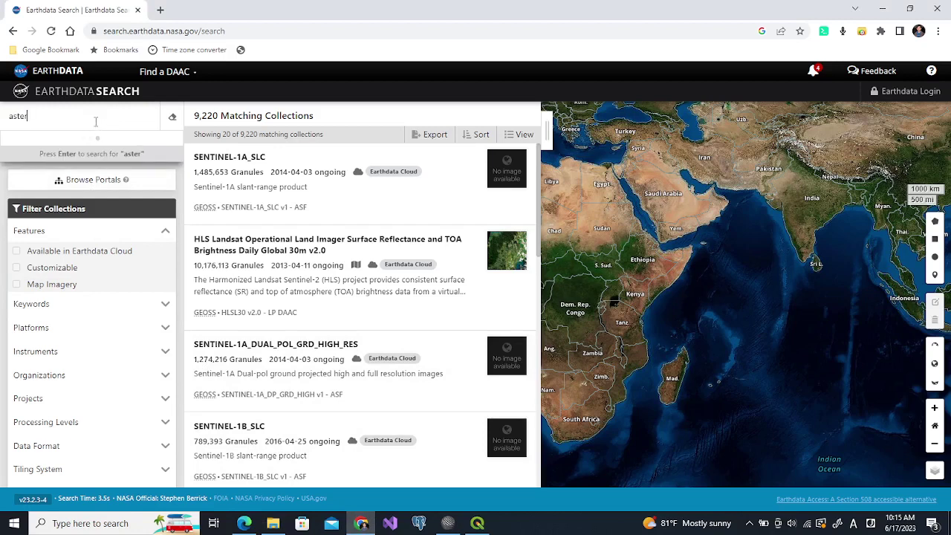
type(" dem")
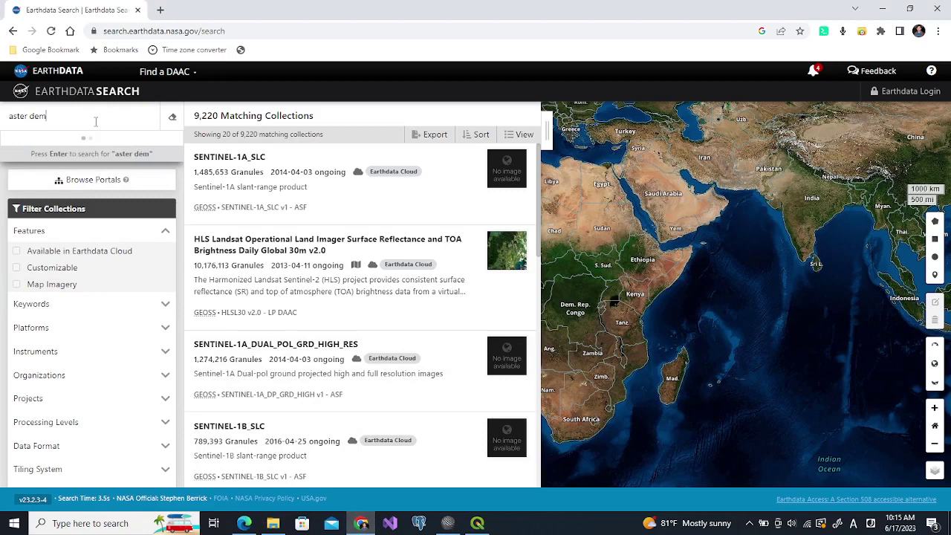
key("Return")
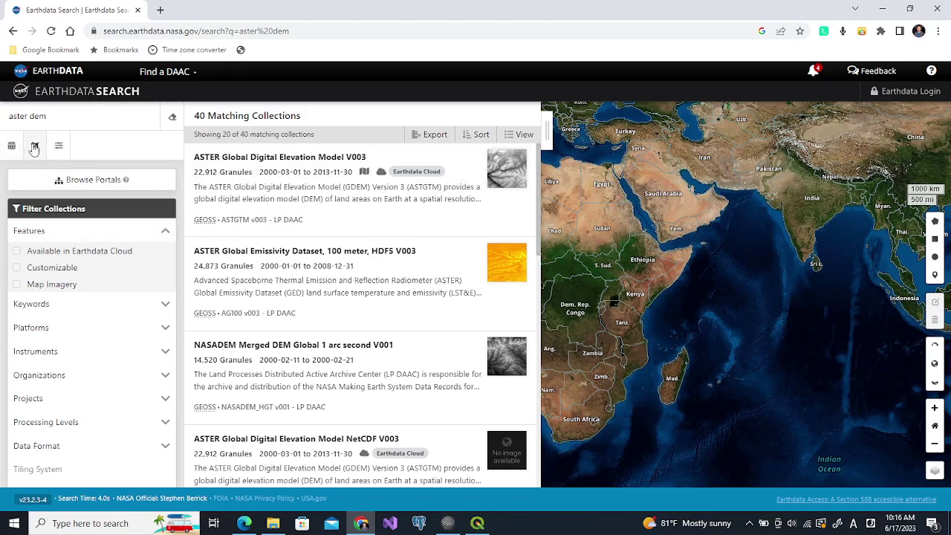
- Start a File (KML, KMZ, ESRI) spatial search, review the .zip shapefile notes, and browse for files
left_click(34, 147)
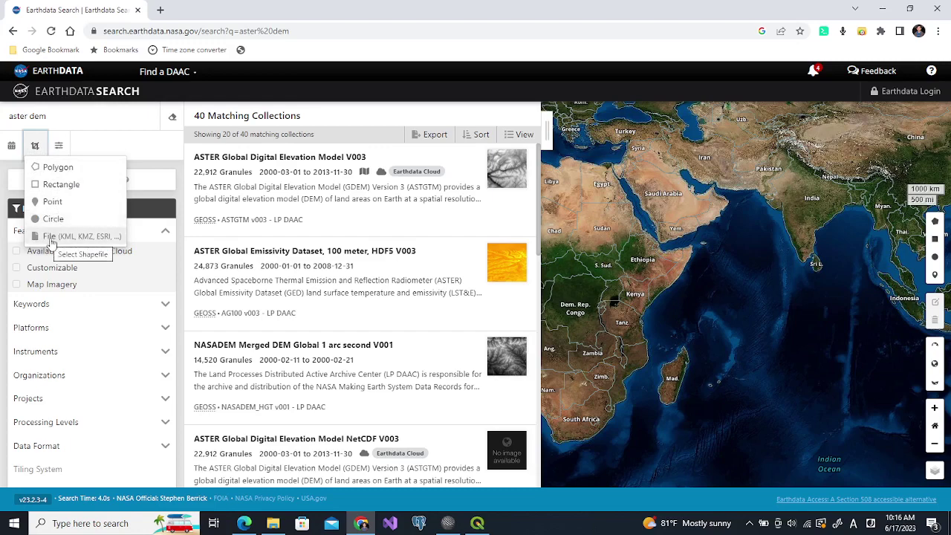
left_click(52, 236)
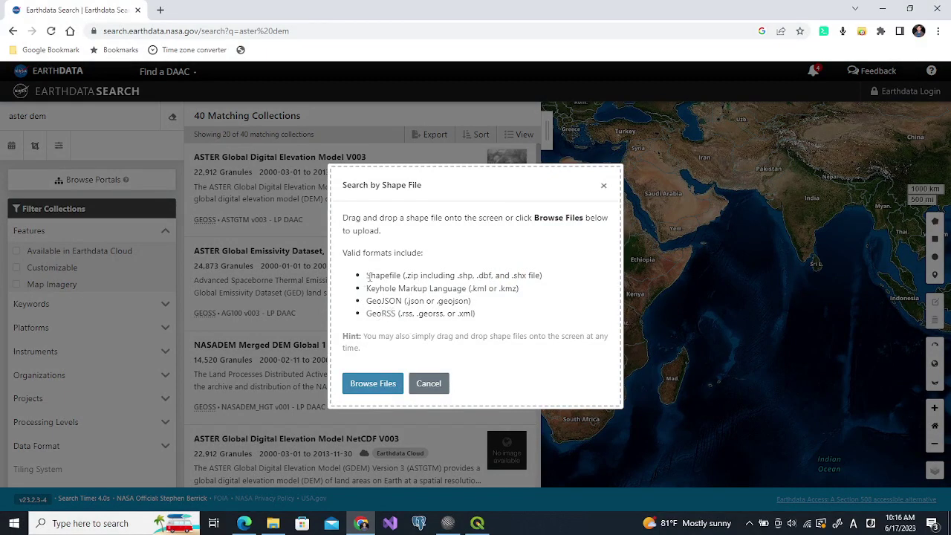
left_click_drag(367, 275, 395, 275)
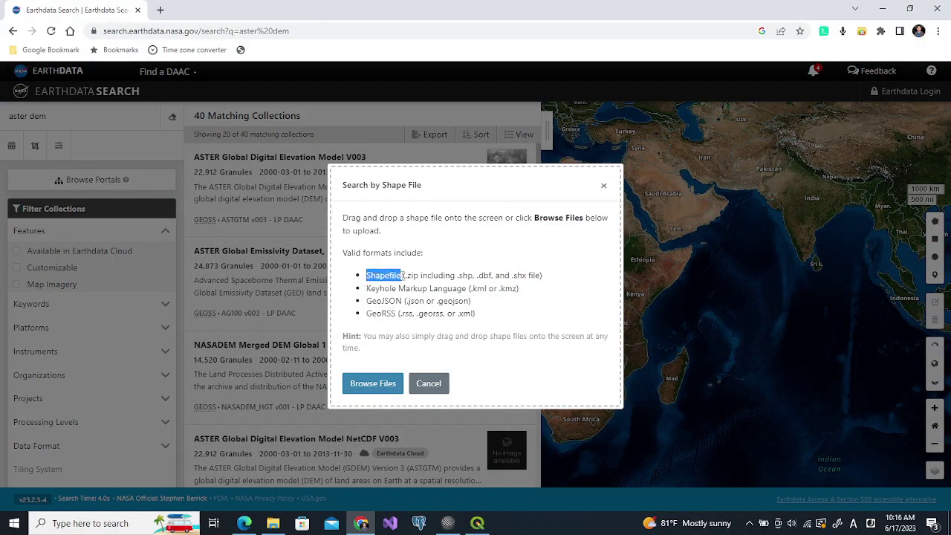
left_click(406, 276)
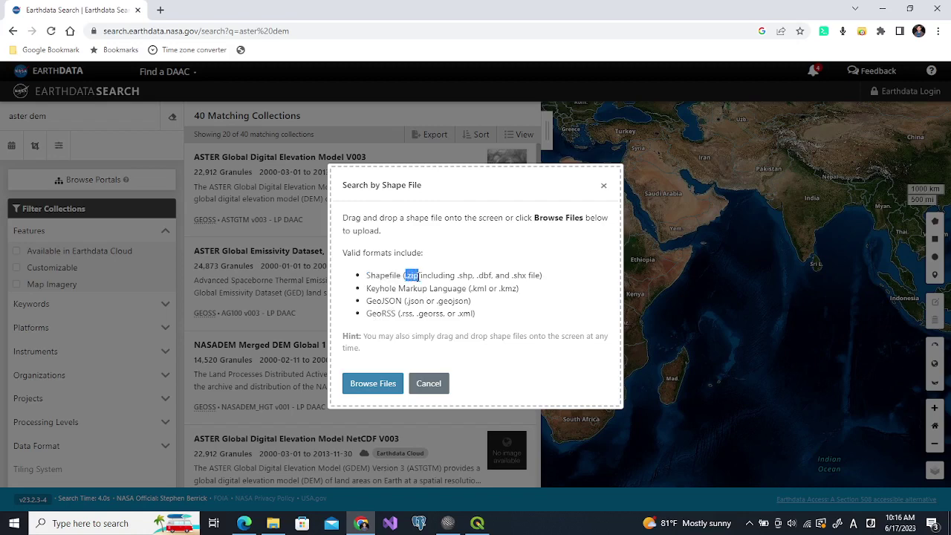
left_click_drag(455, 276, 479, 279)
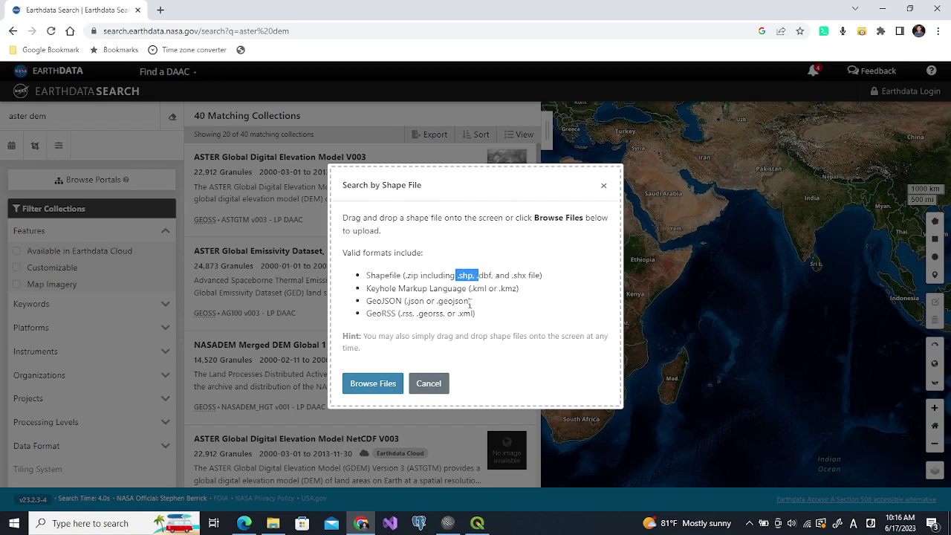
left_click(373, 384)
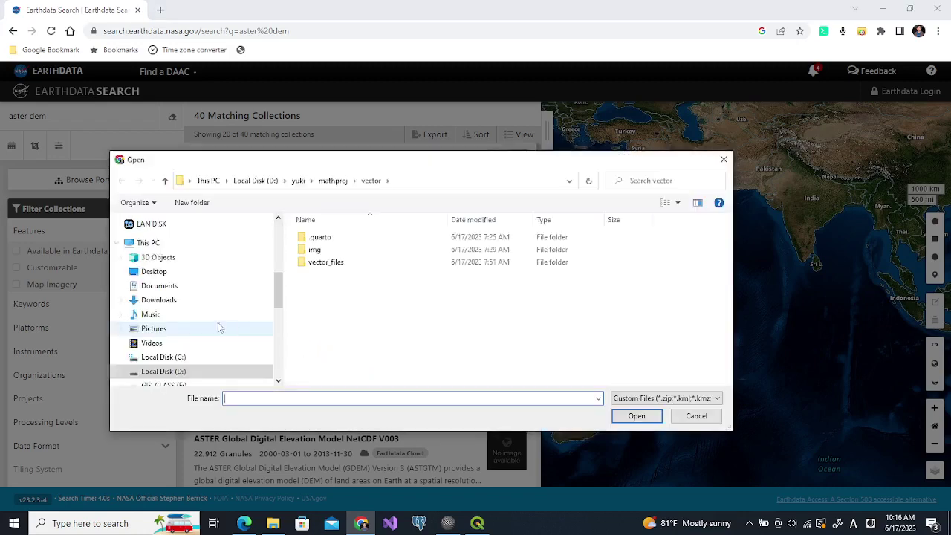
- Upload vdo.zip from the vdo folder as the search area
scroll(281, 292, "up", 5)
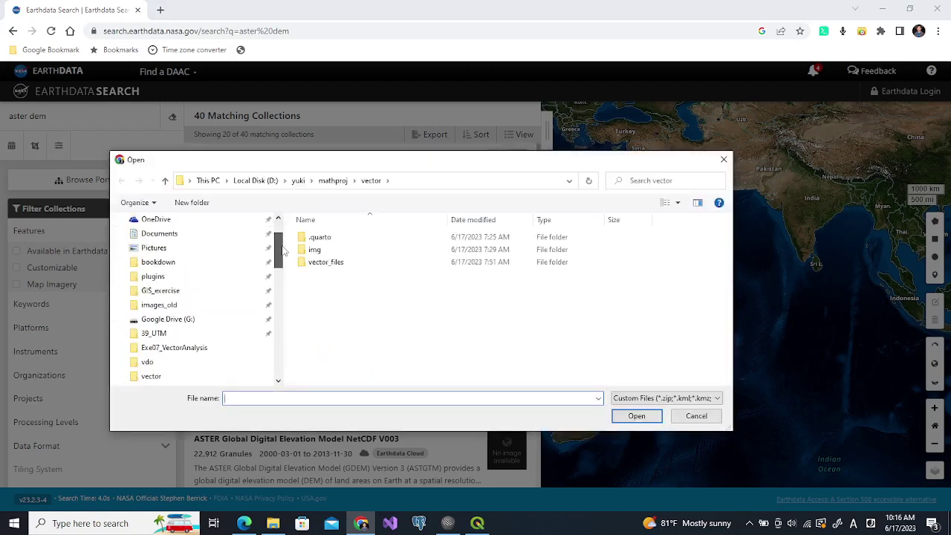
scroll(186, 297, "down", 1)
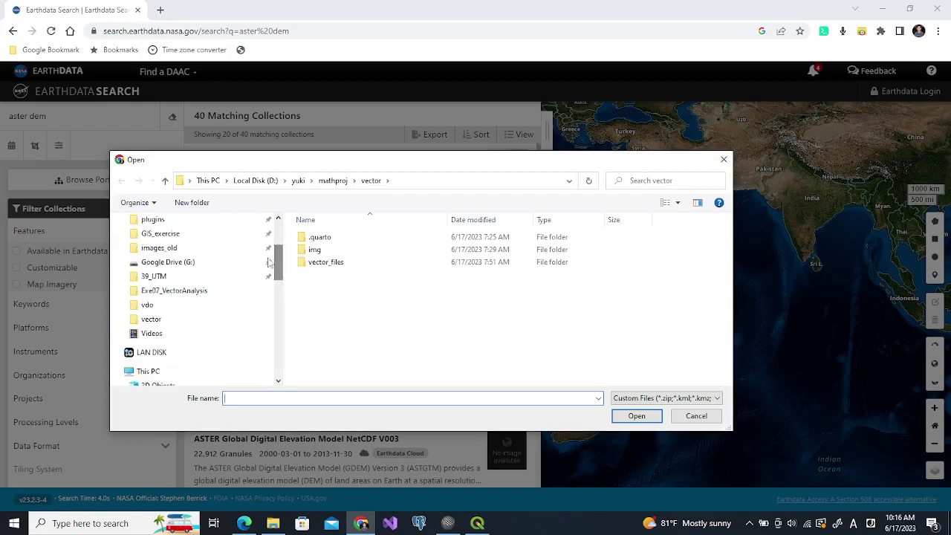
left_click(145, 305)
left_click(306, 253)
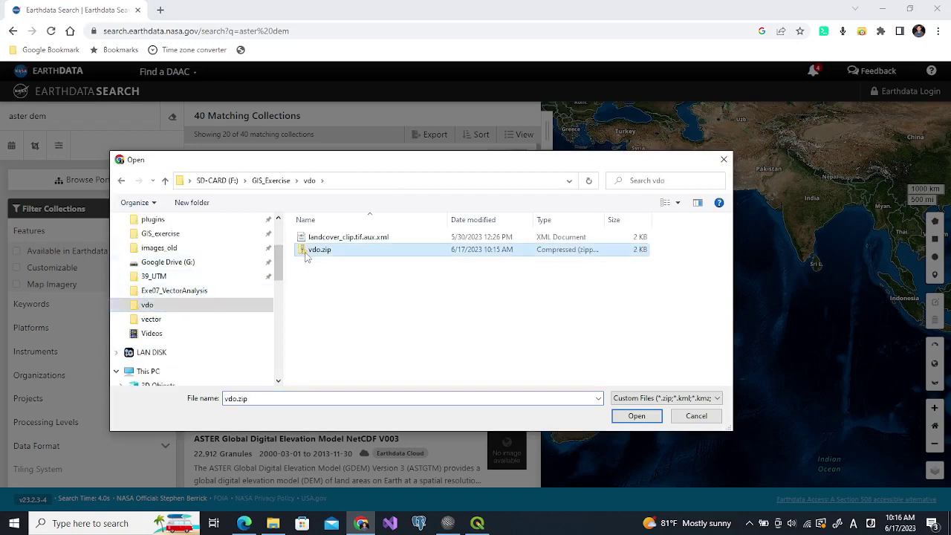
left_click(637, 416)
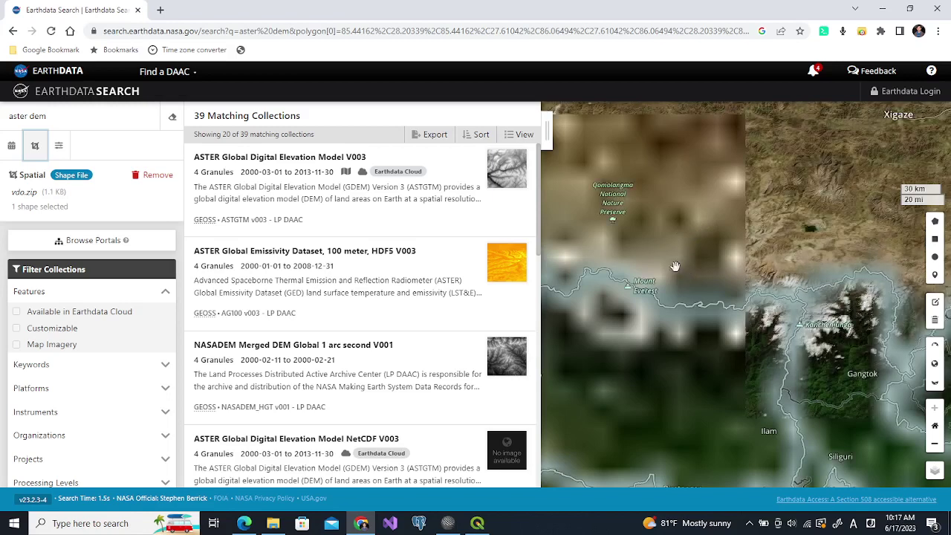
mouse_move(338, 190)
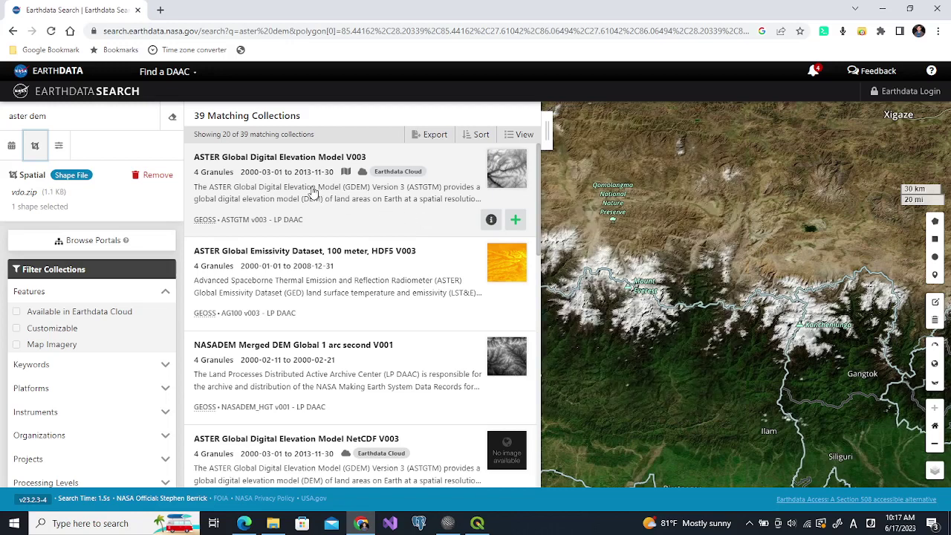
- Open the ASTER Global Digital Elevation Model V003 granules and pan to their N27E085–N28E086 footprints
left_click(311, 189)
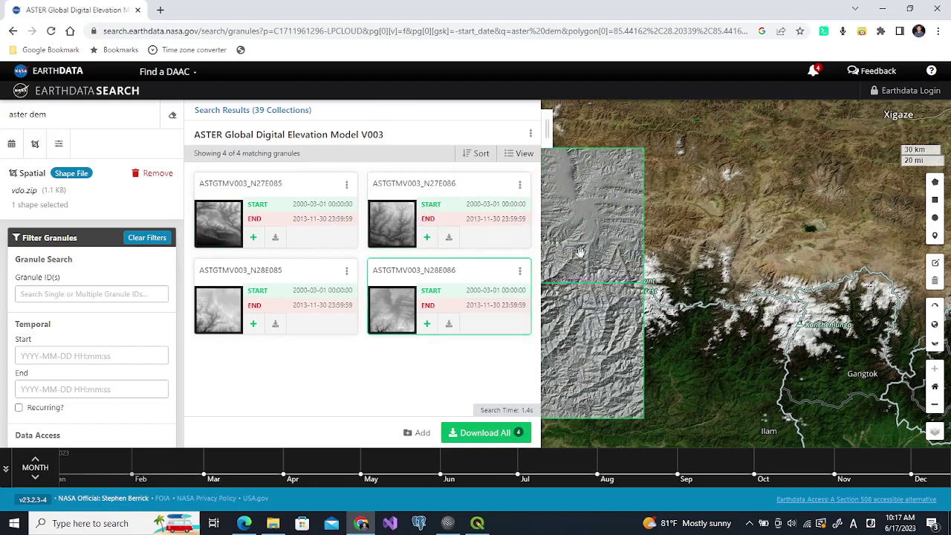
left_click_drag(668, 254, 838, 256)
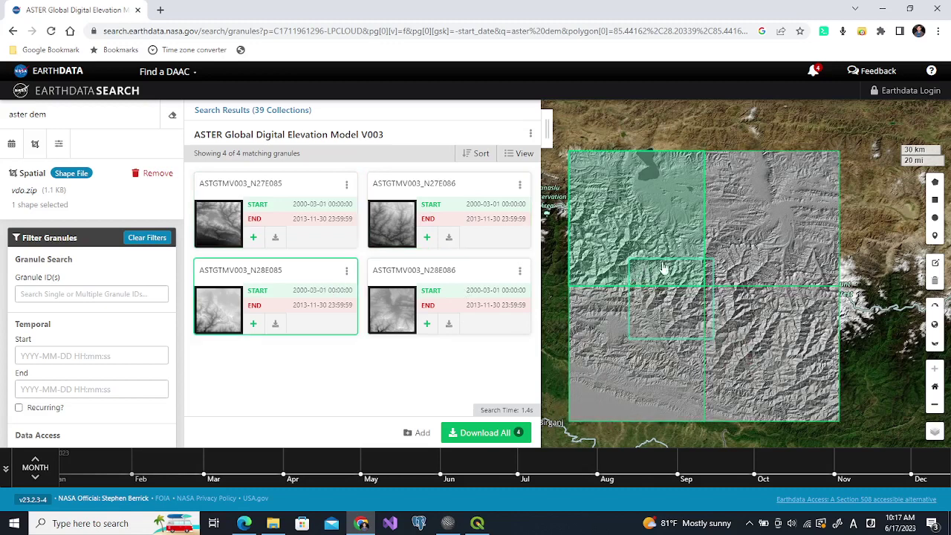
- Add all four ASTER GDEM granules to a download project with Download All
left_click(481, 434)
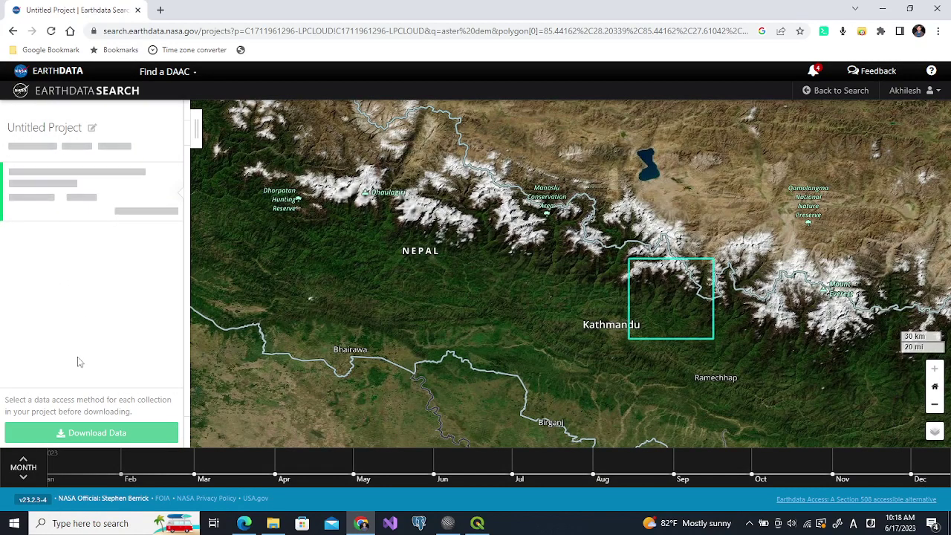
- Request Direct Download of the four granules and save the eight file links as text
left_click(92, 431)
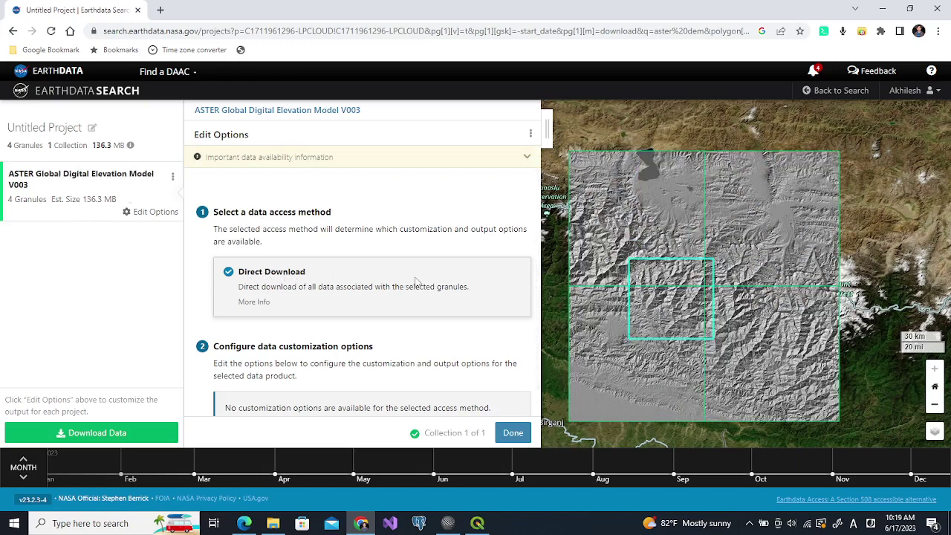
left_click(513, 433)
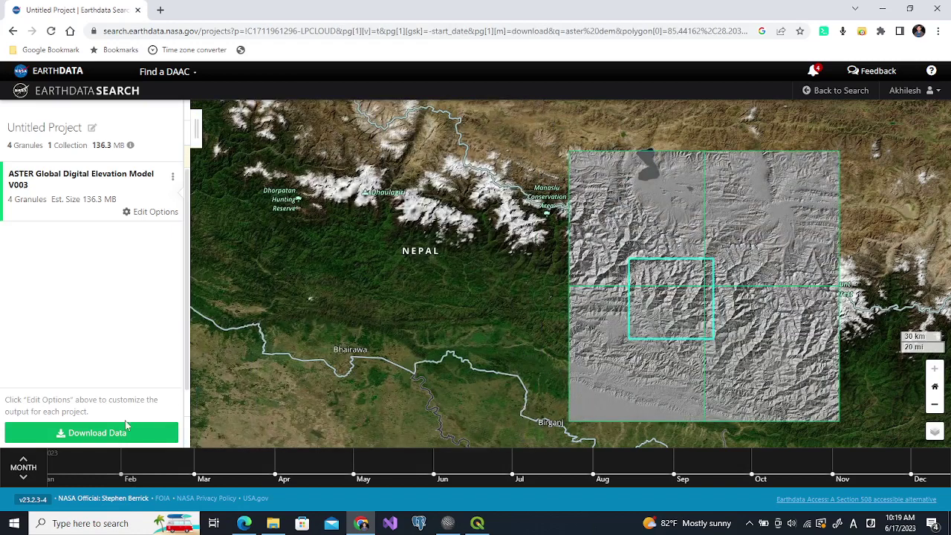
left_click(97, 431)
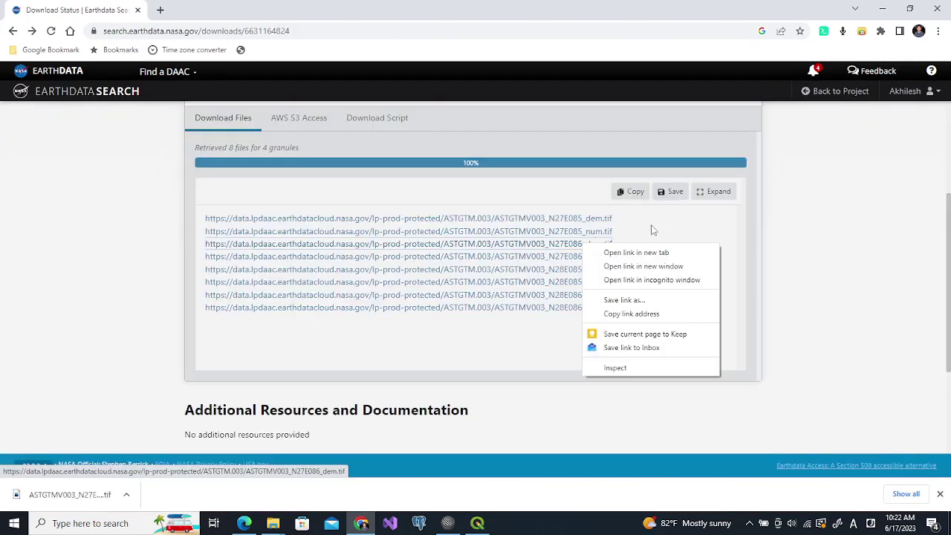
left_click(653, 230)
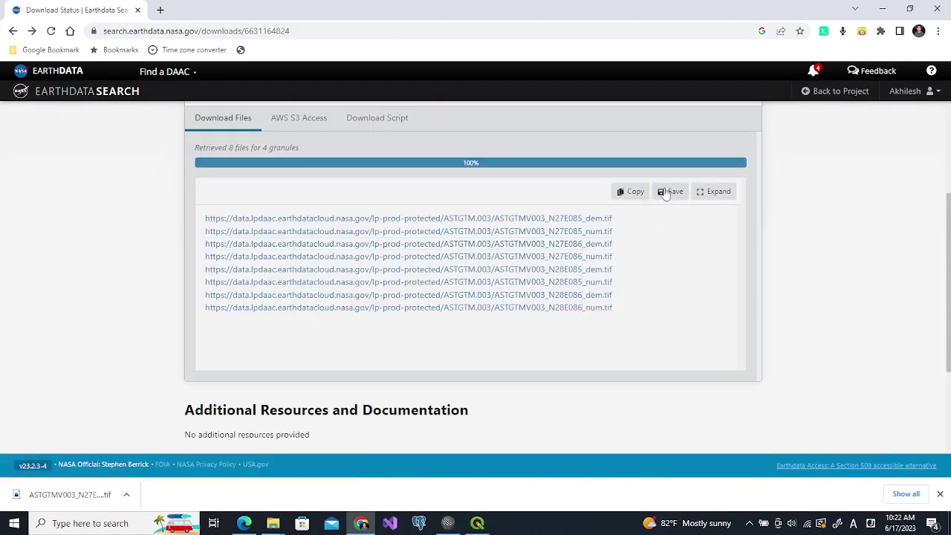
left_click(666, 193)
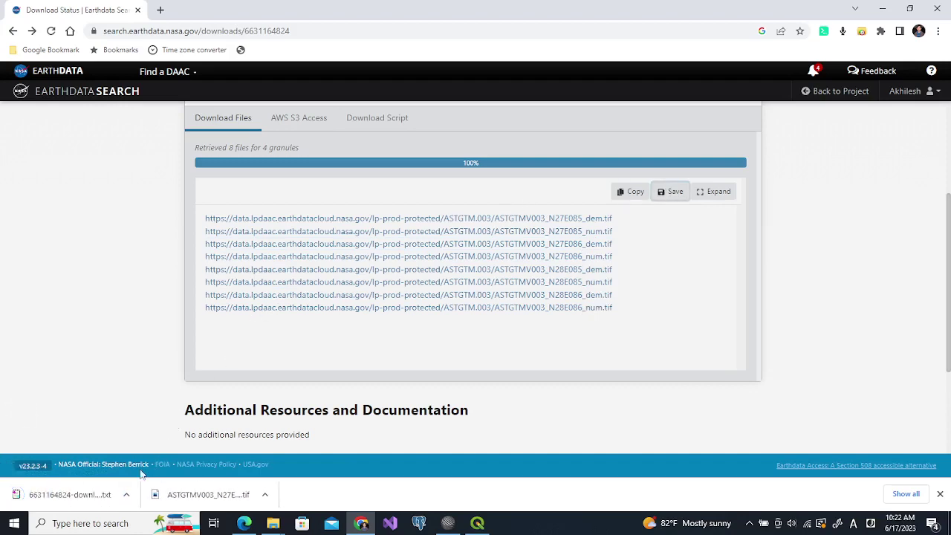
- Open the saved link list in sakura editor and select download links from it
left_click(80, 496)
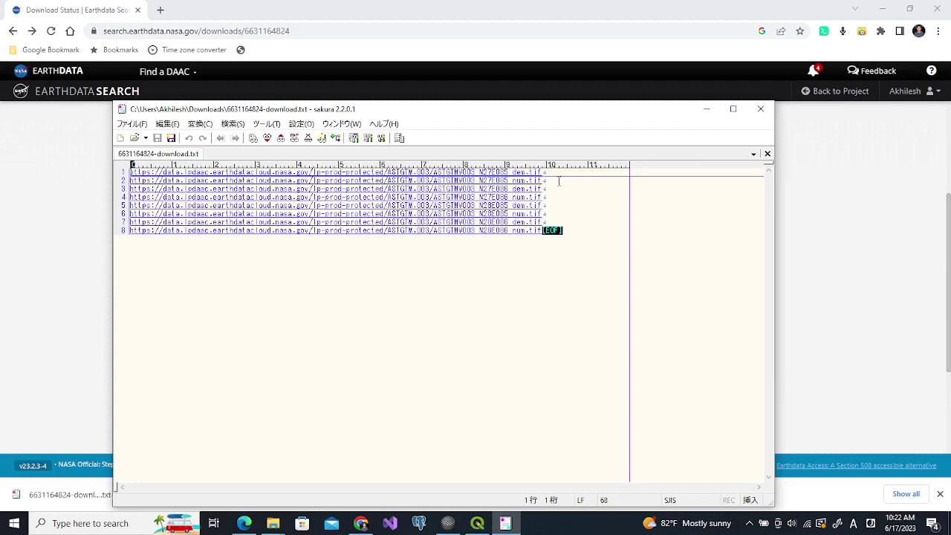
mouse_move(554, 185)
left_mouse_down()
mouse_move(200, 205)
mouse_move(115, 191)
left_mouse_up()
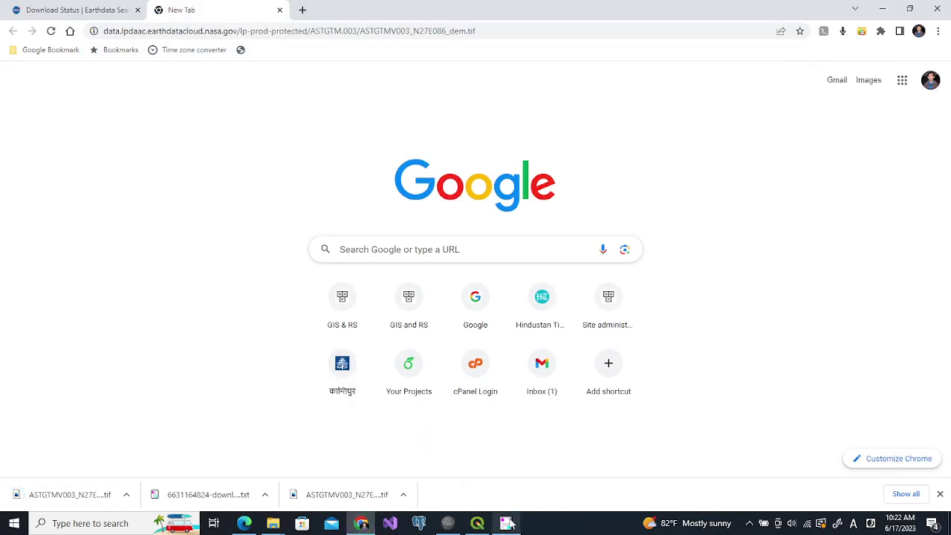
- Switch to the Download Status tab, then return to the link list at the N28E085 line
left_click(108, 10)
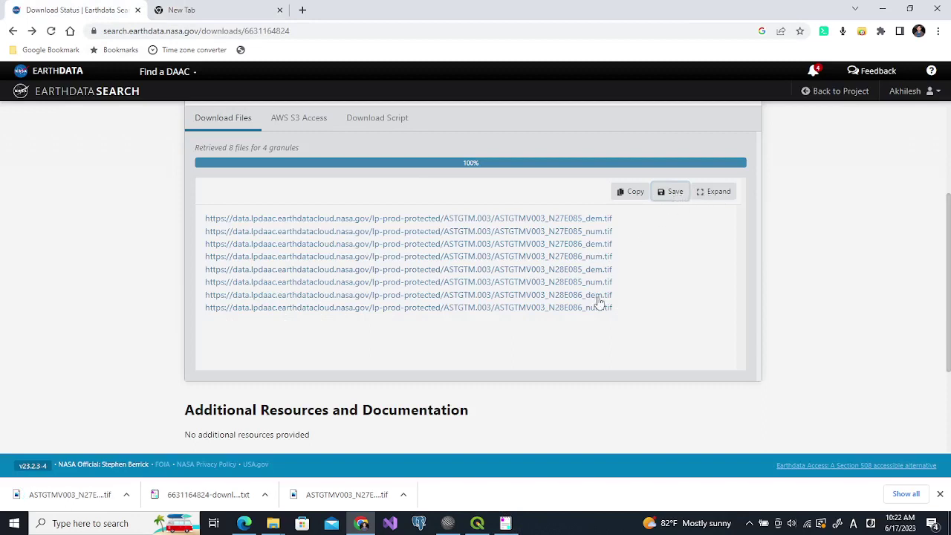
left_click(505, 523)
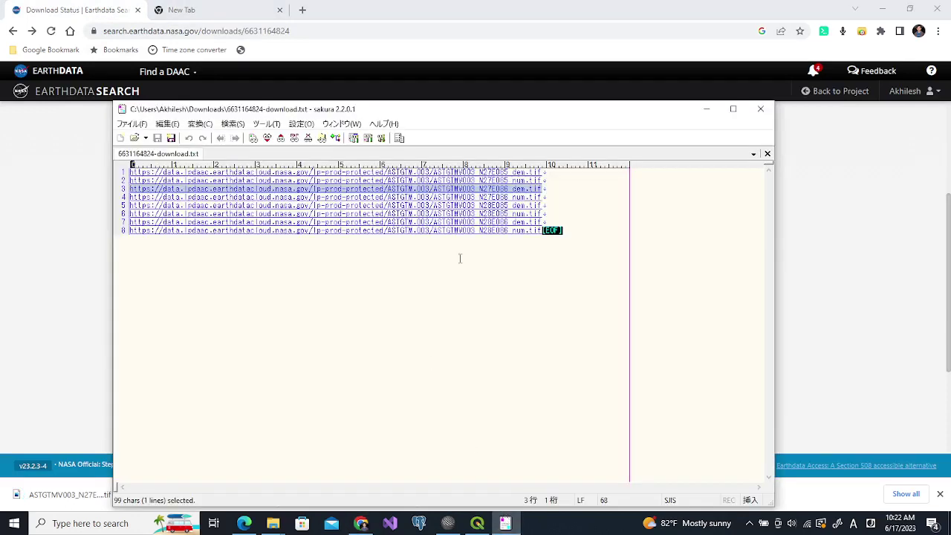
left_click(547, 204)
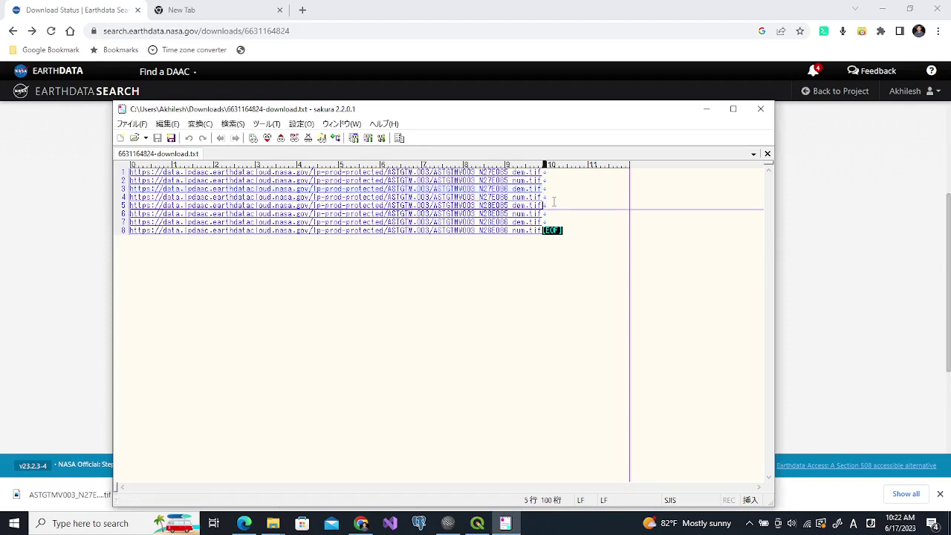